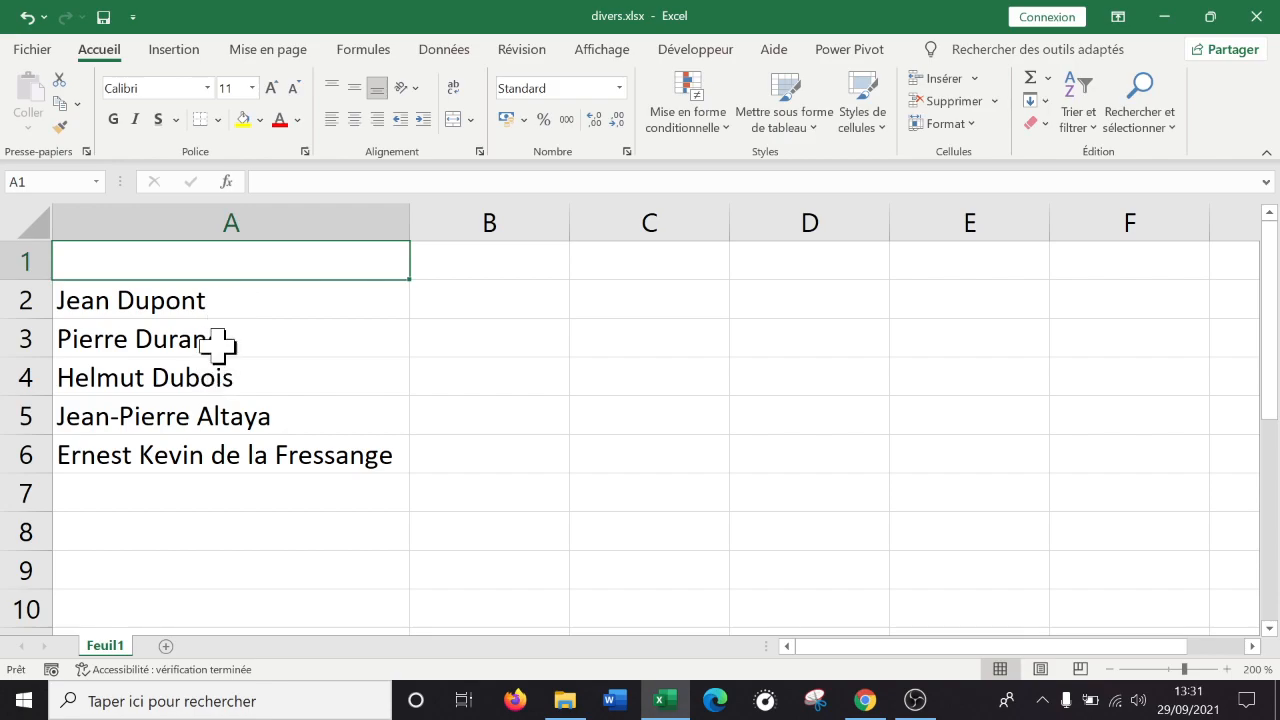
Enter the header "prénom nom" in cell A1.
text(n)
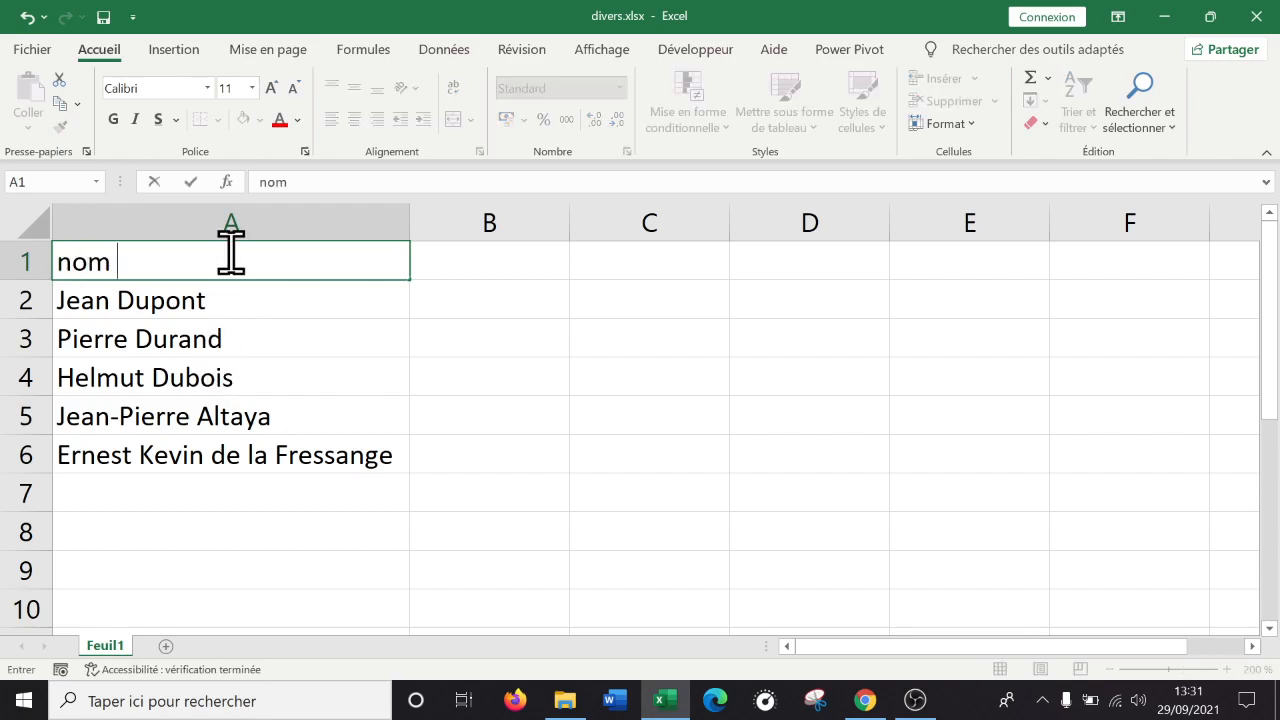
key(BackSpace)
text(préno)
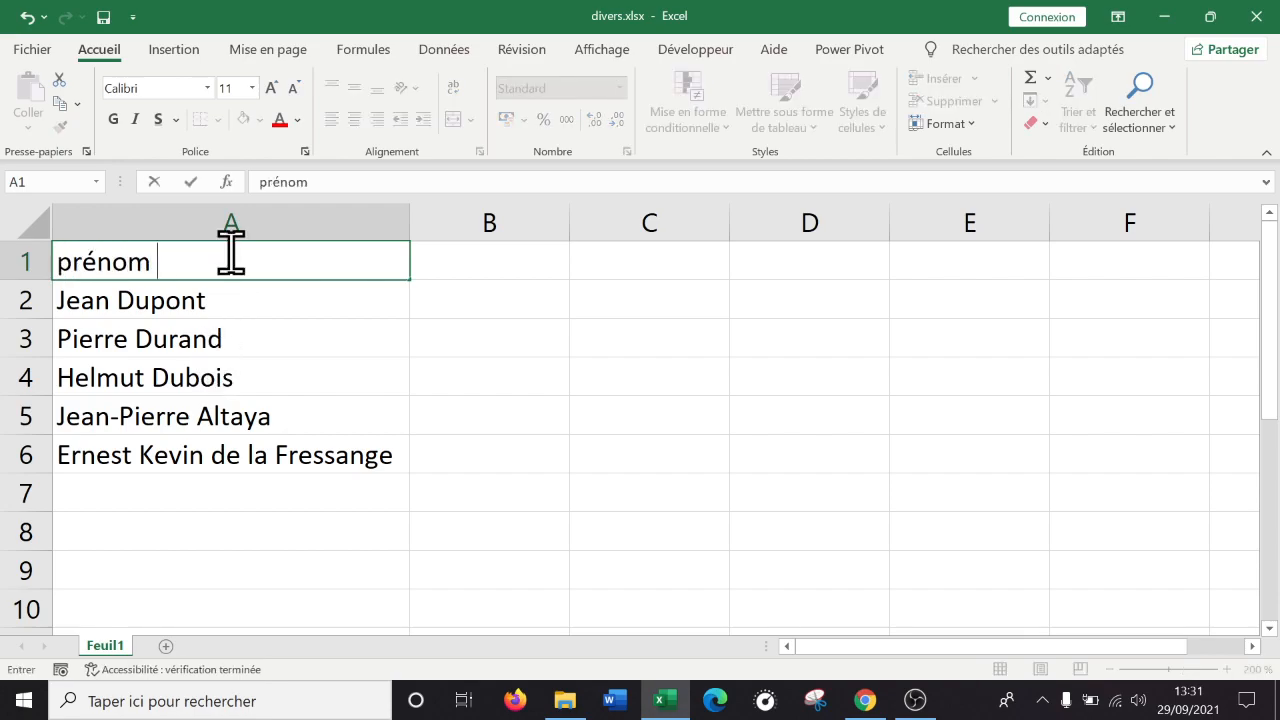
text(m nom)
key(Return)
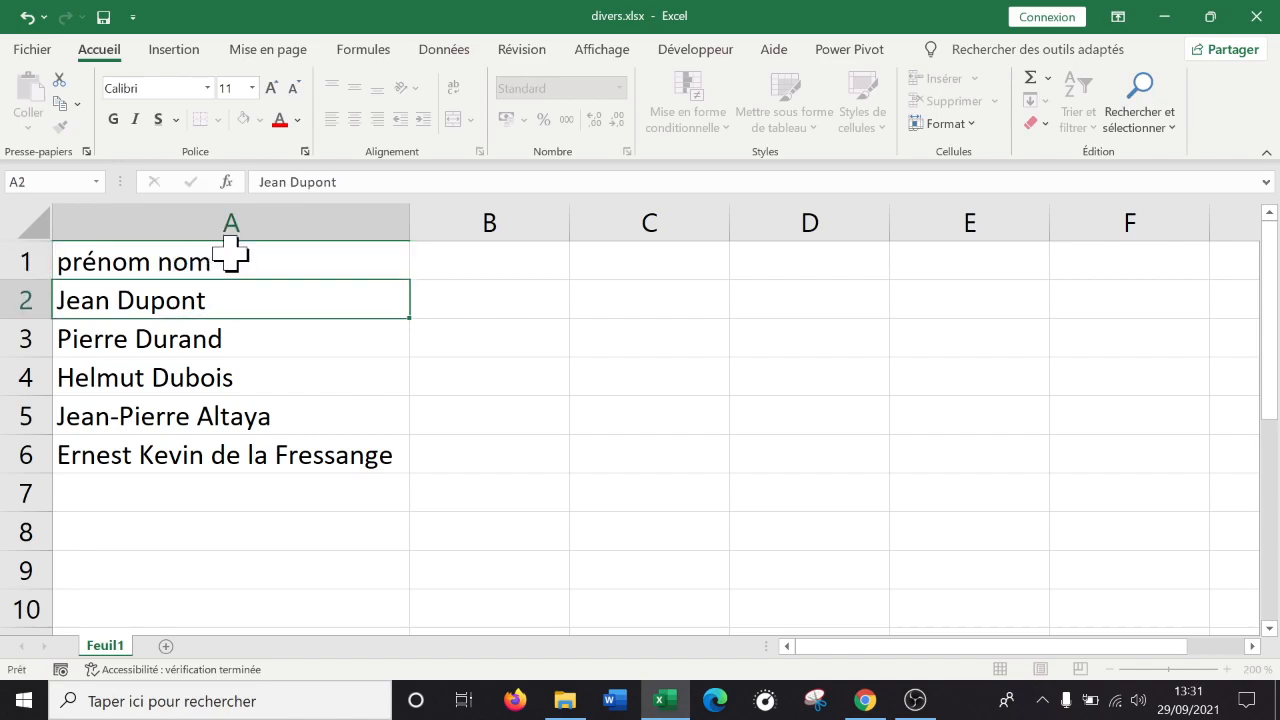
Apply the solid blue cell style with white text to the header in A1.
click(231, 257)
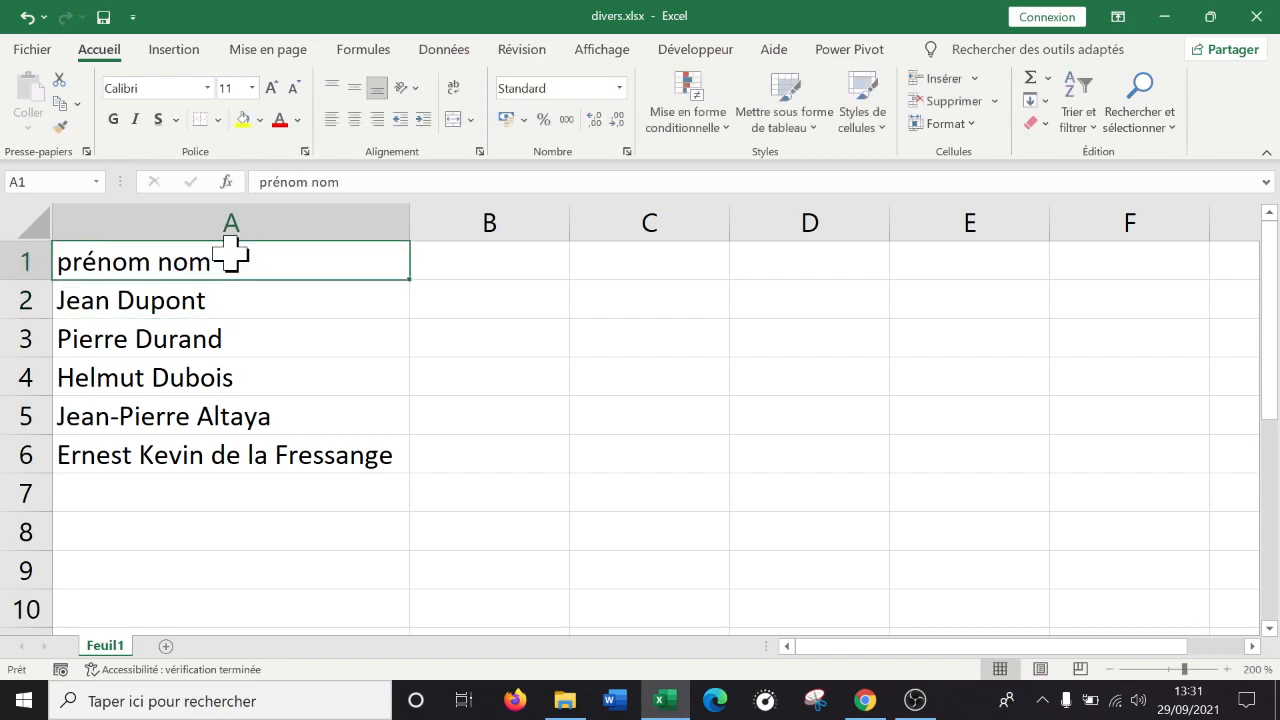
click(259, 121)
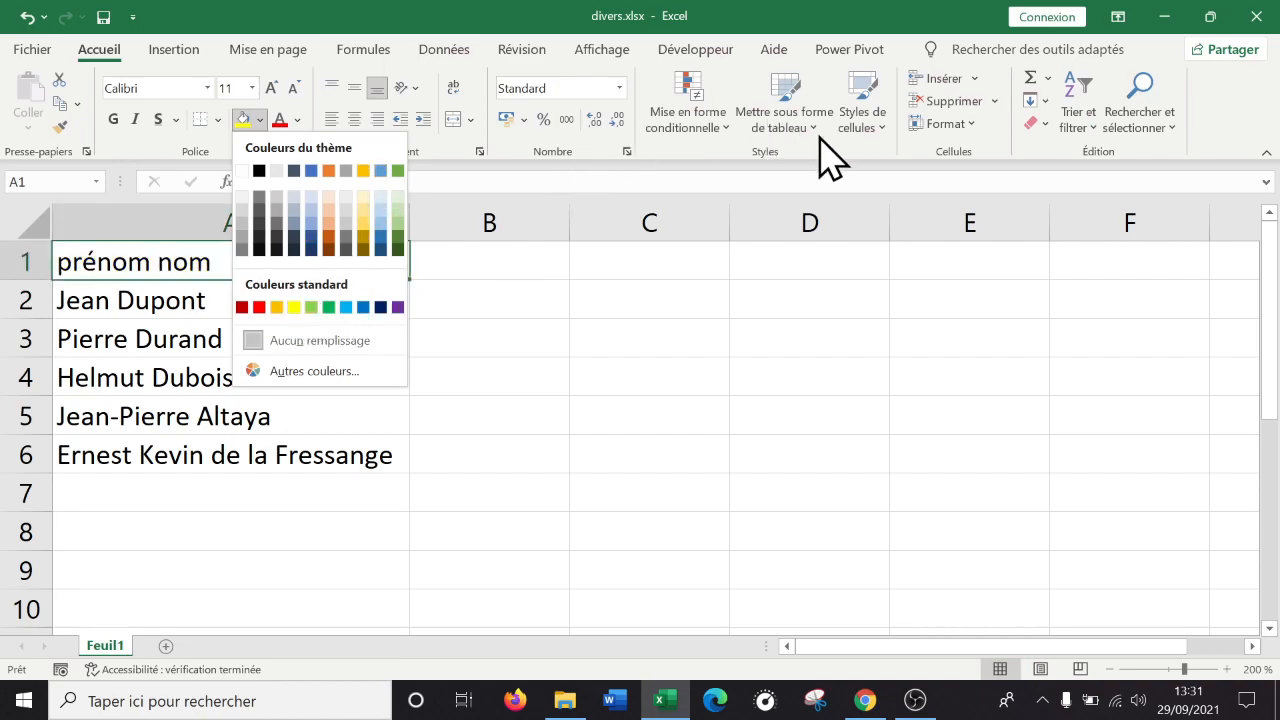
click(866, 127)
click(680, 486)
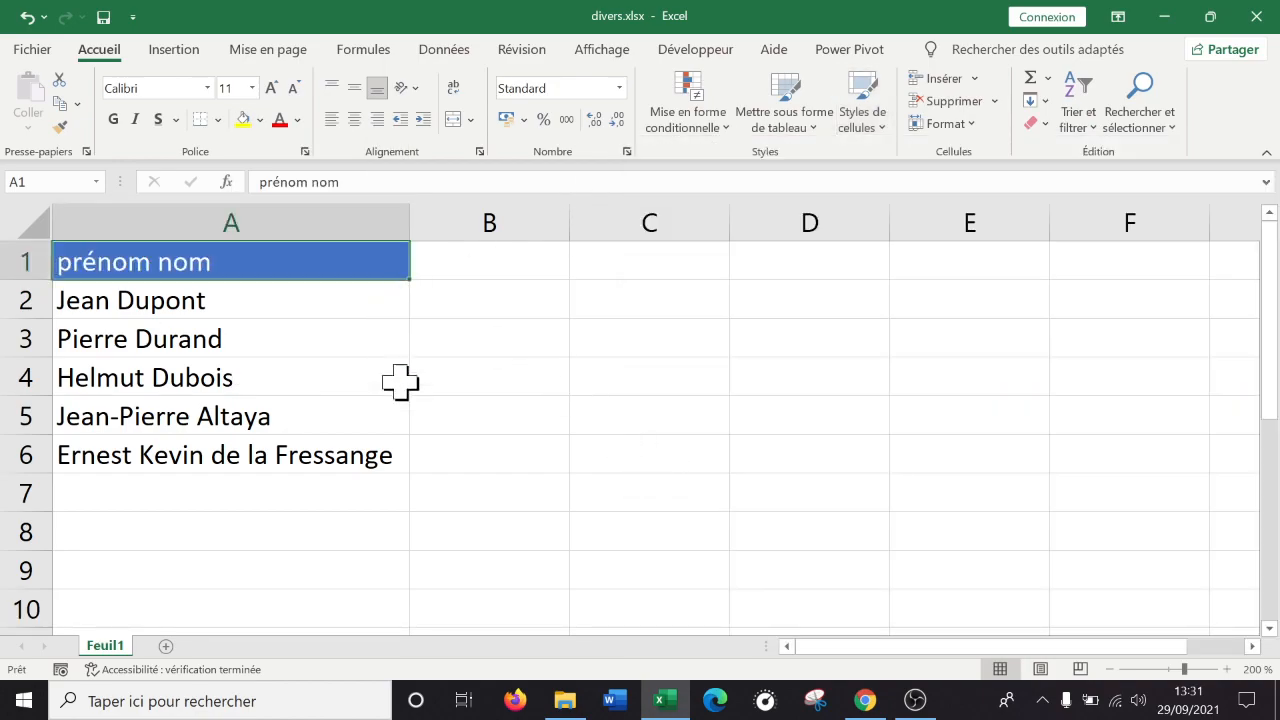
Widen columns B and C, making column B the wider of the two, with cell B2 selected.
drag(571, 220, 590, 220)
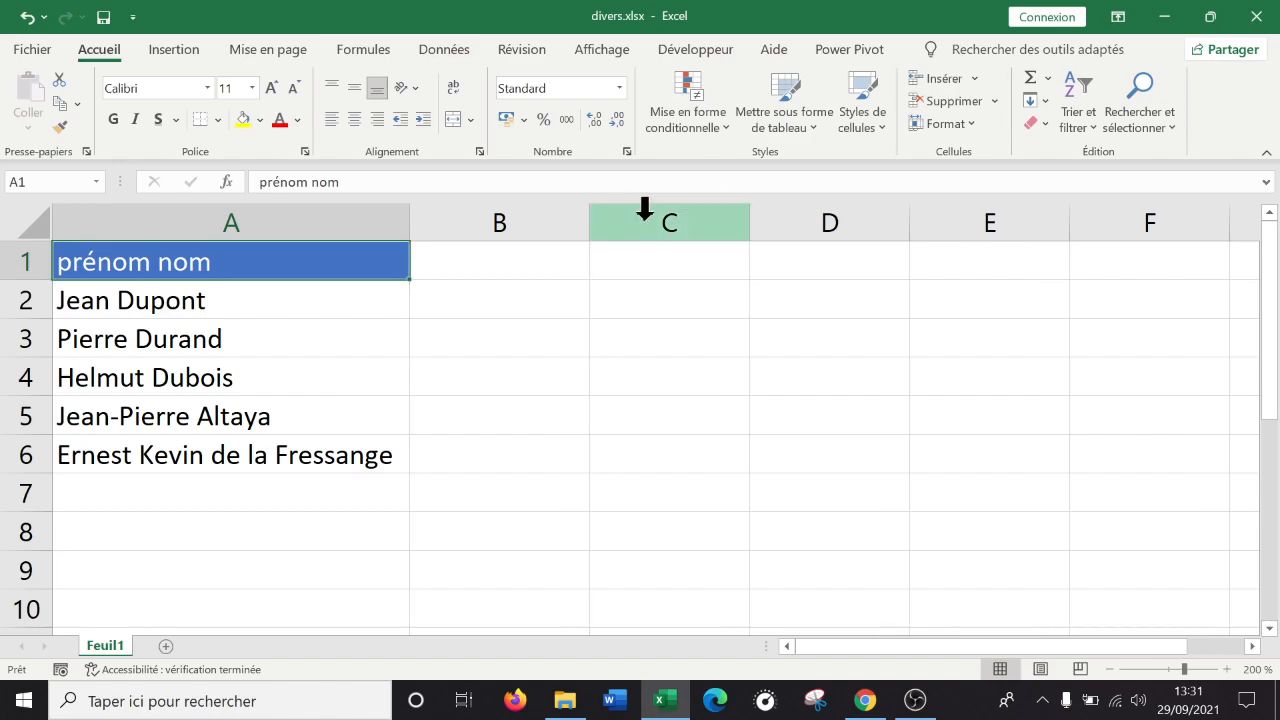
drag(749, 229, 776, 232)
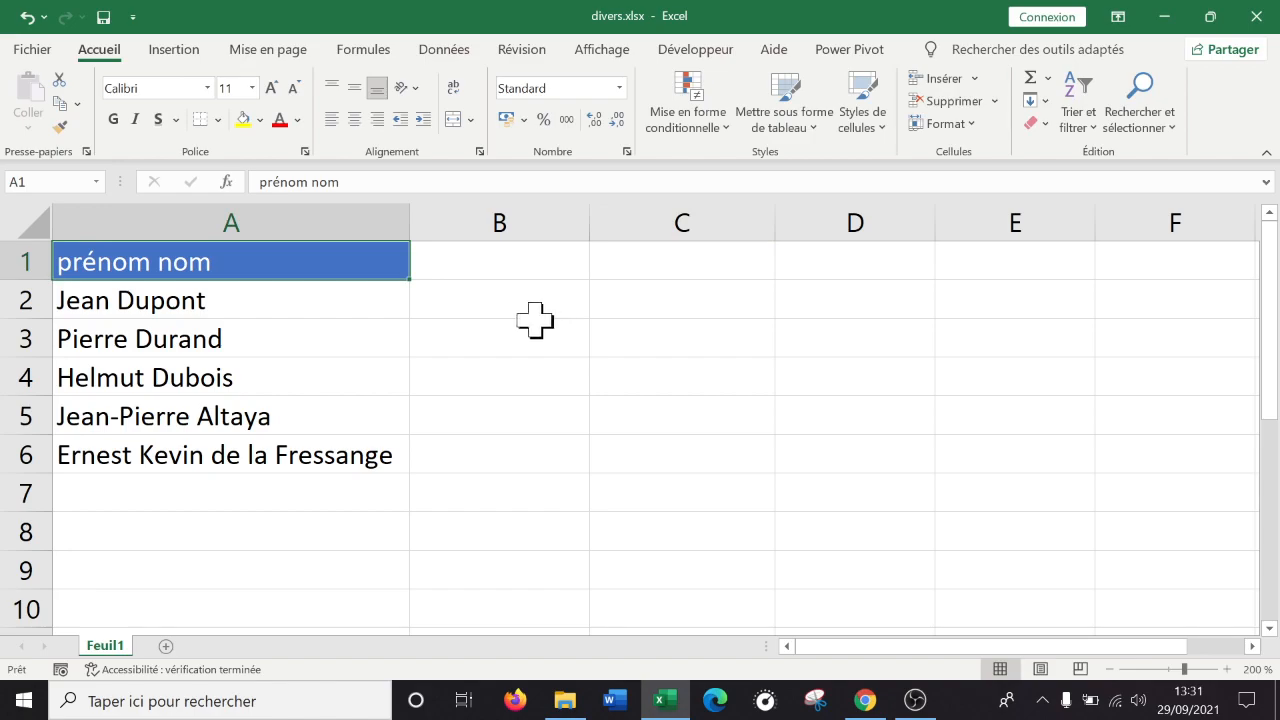
click(502, 305)
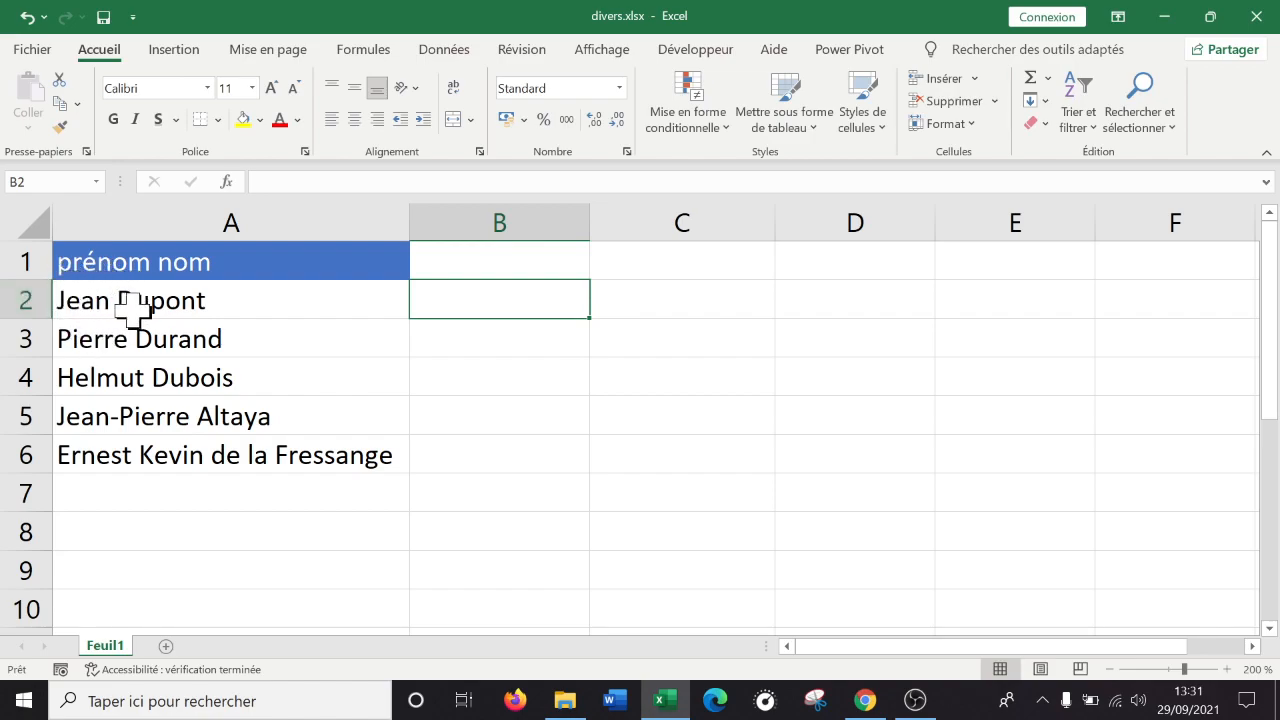
click(514, 346)
click(540, 303)
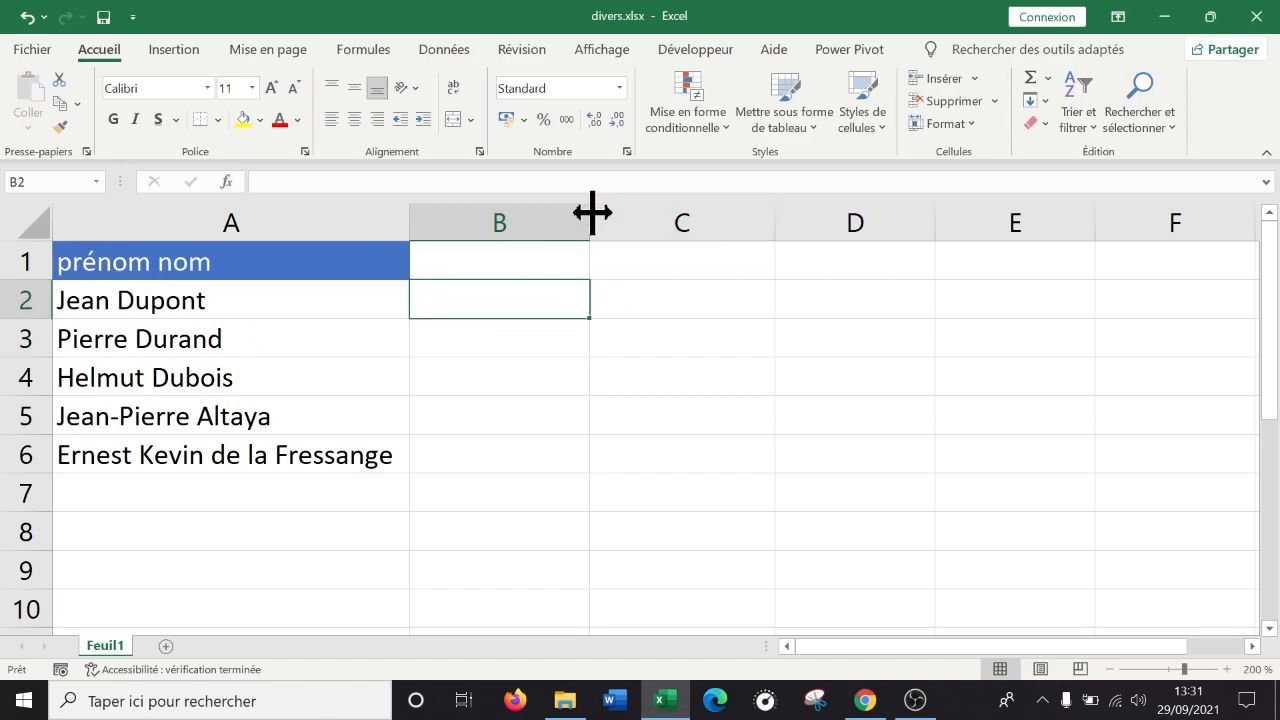
drag(592, 212, 649, 215)
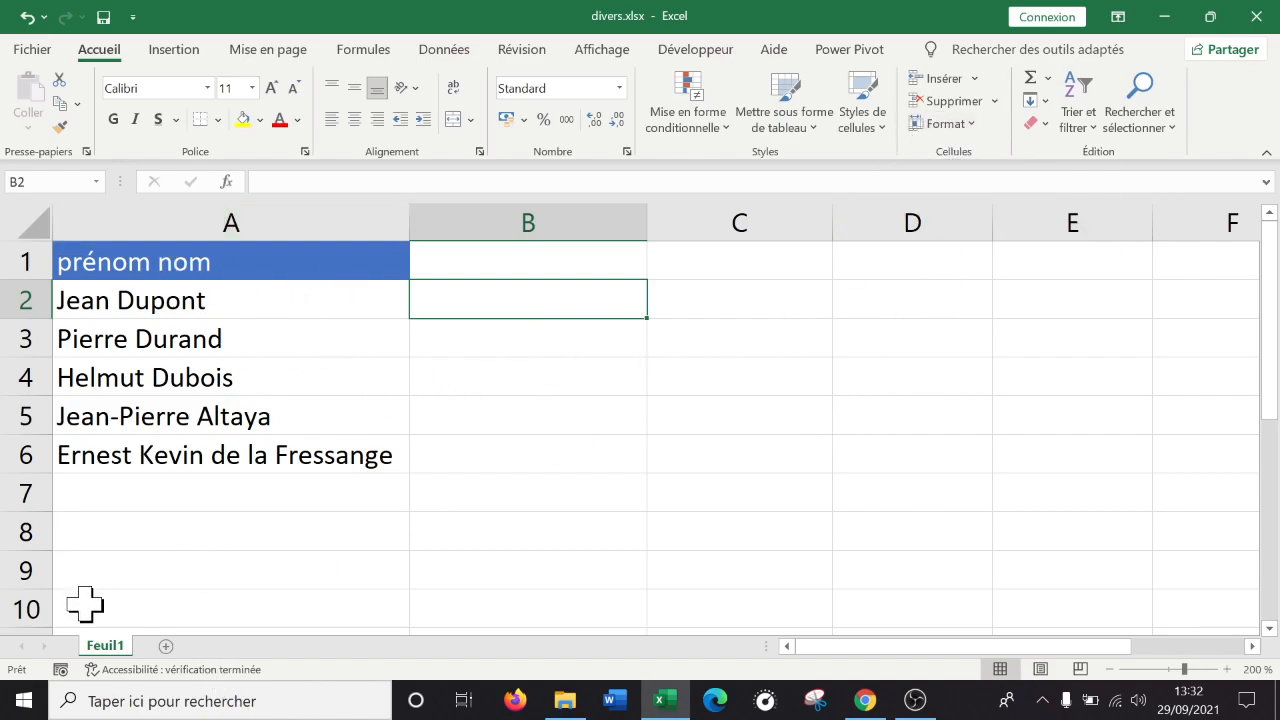
Enter the first name from A2 in B2 and use Flash Fill to extract the remaining first names down column B.
text(Jean)
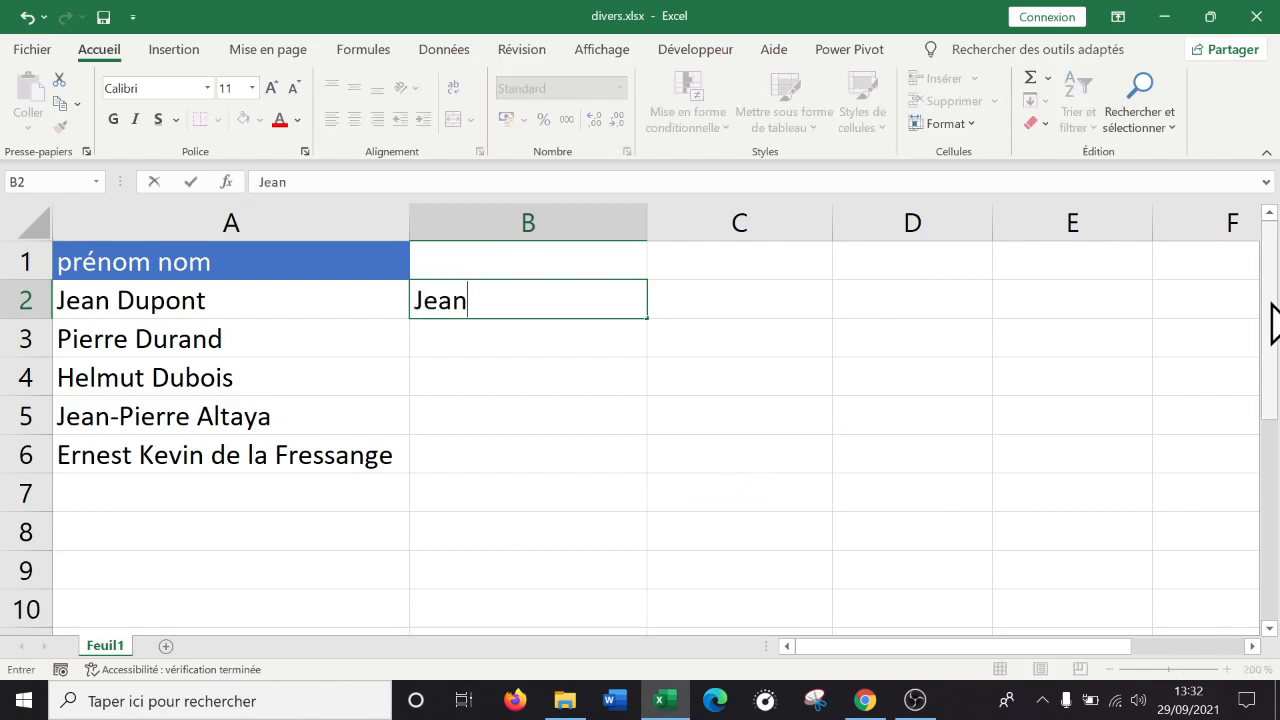
key(Return)
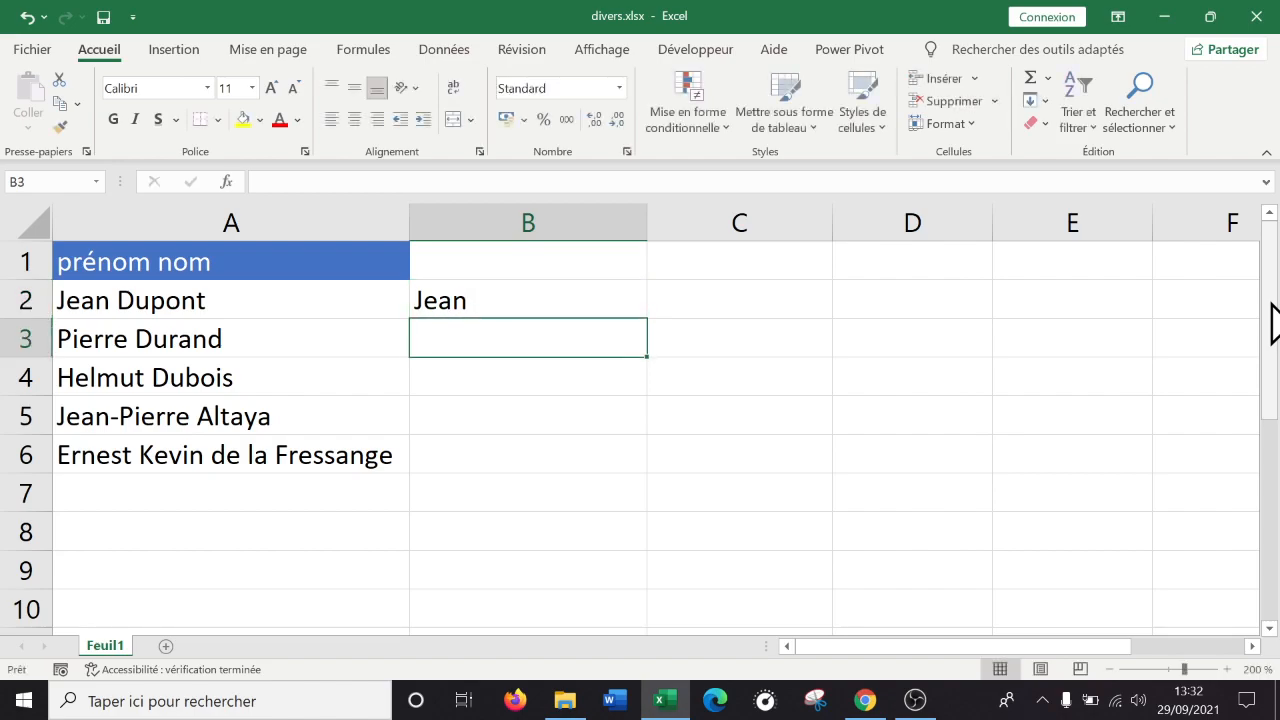
click(556, 300)
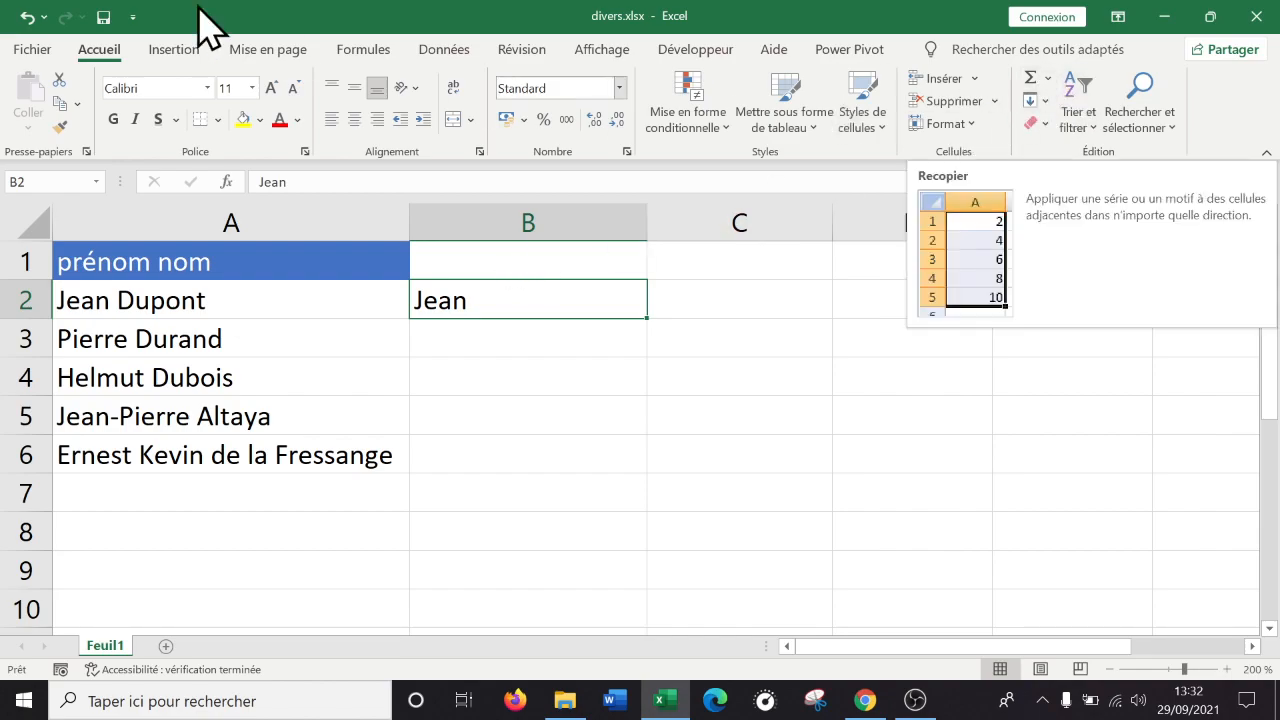
click(1045, 101)
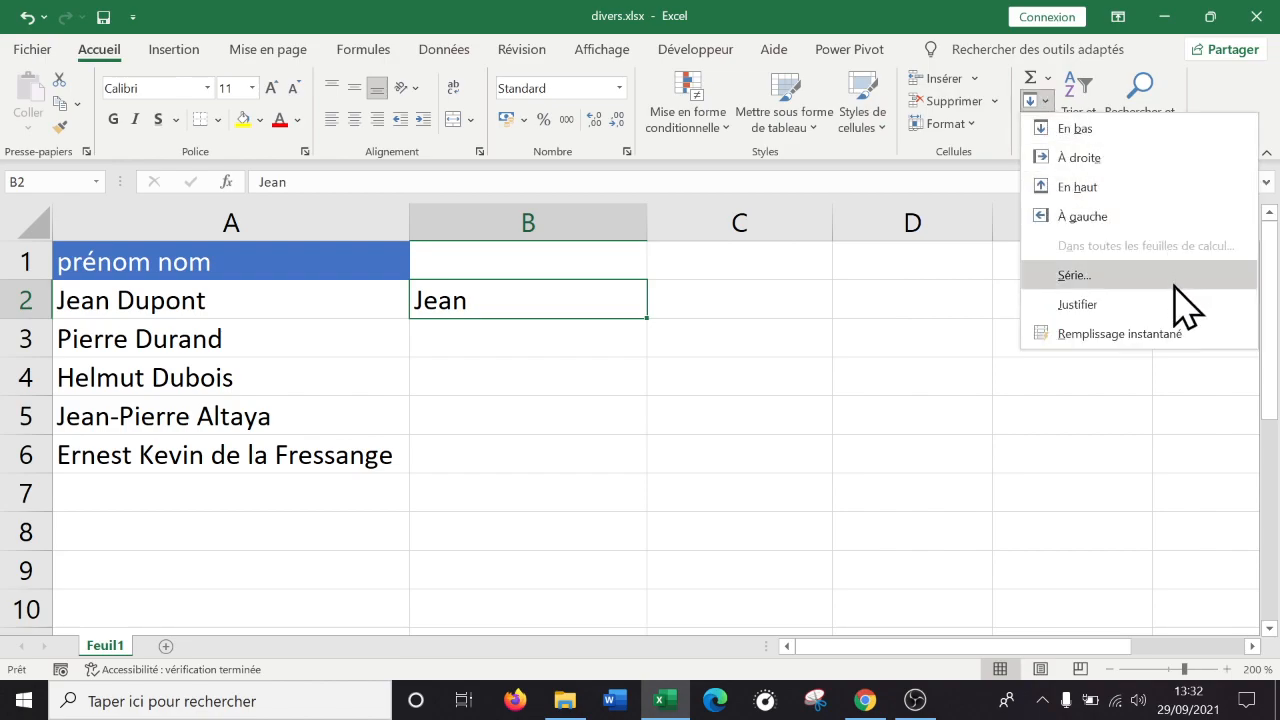
click(1147, 334)
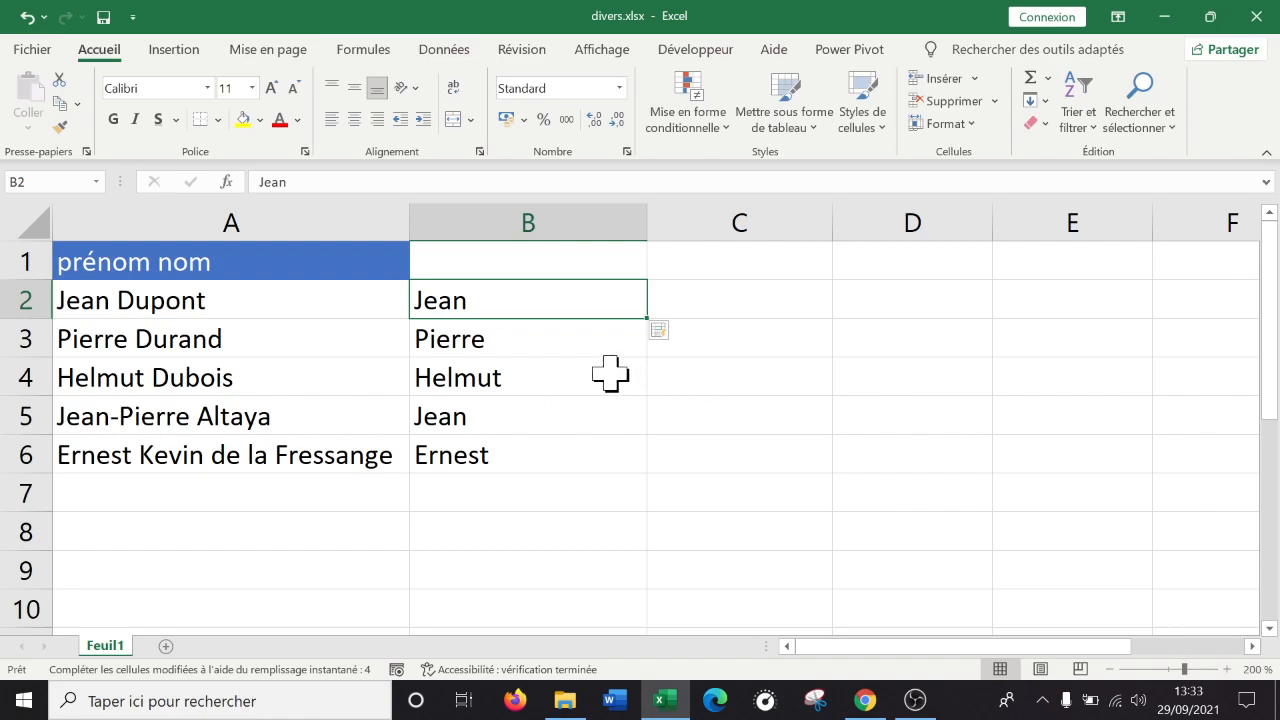
Delete column B with the extracted first names and widen the empty column that replaces it.
click(549, 222)
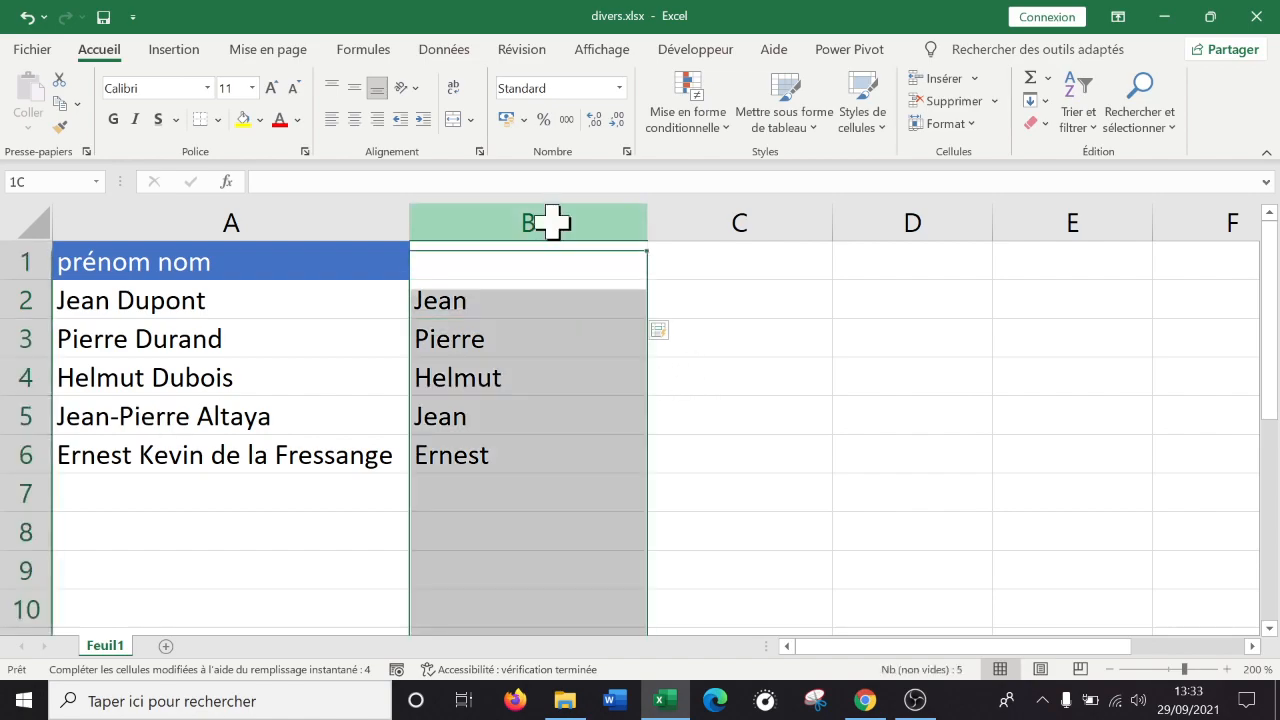
right_click(551, 298)
click(660, 503)
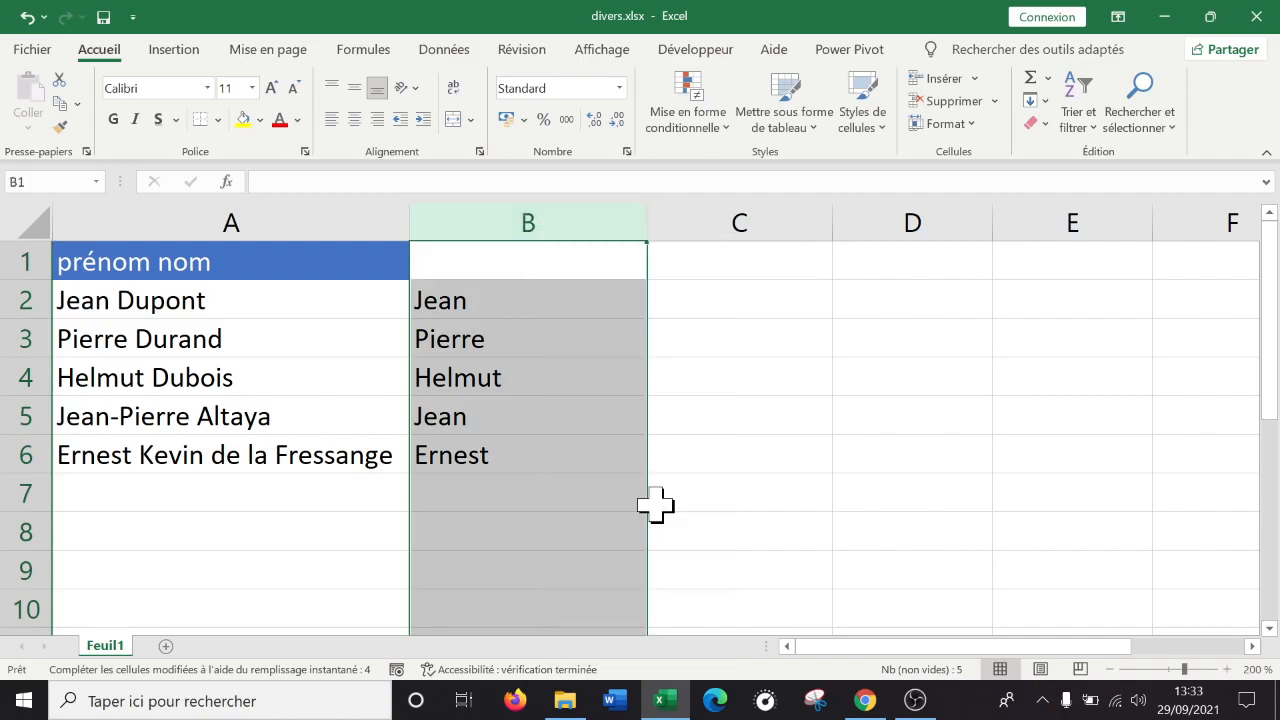
click(617, 414)
click(609, 206)
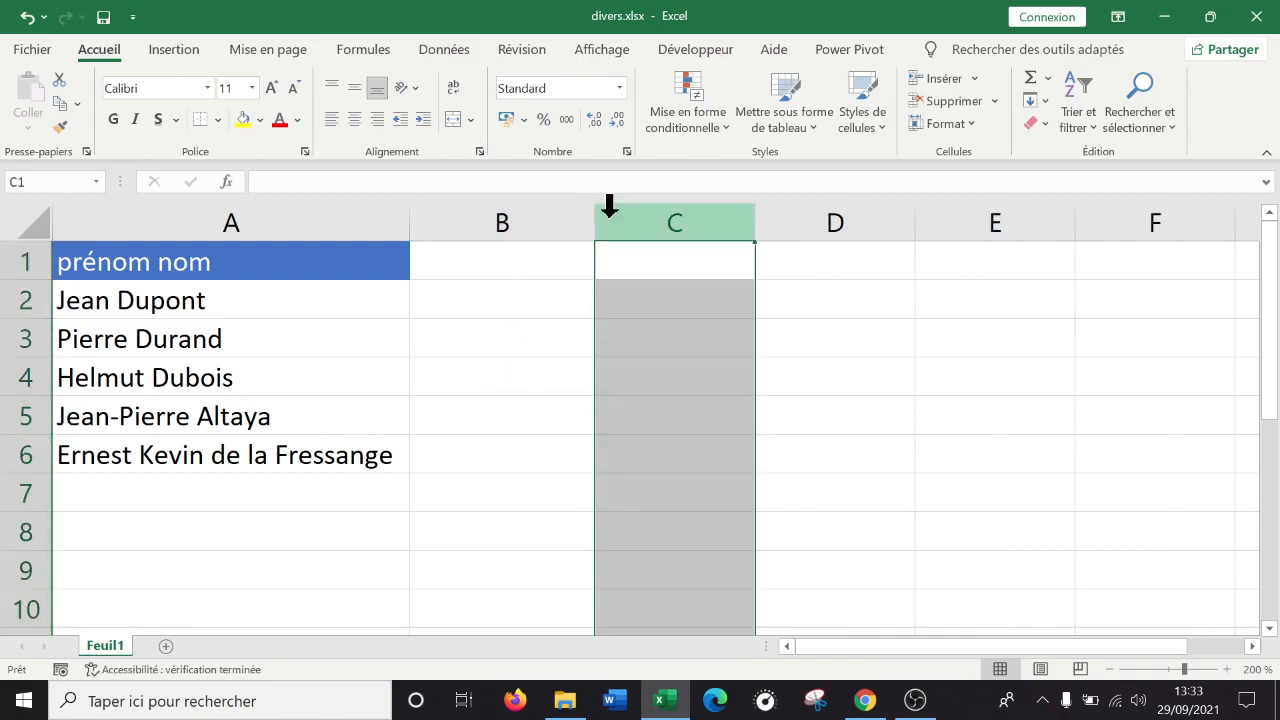
drag(605, 210, 713, 234)
click(531, 414)
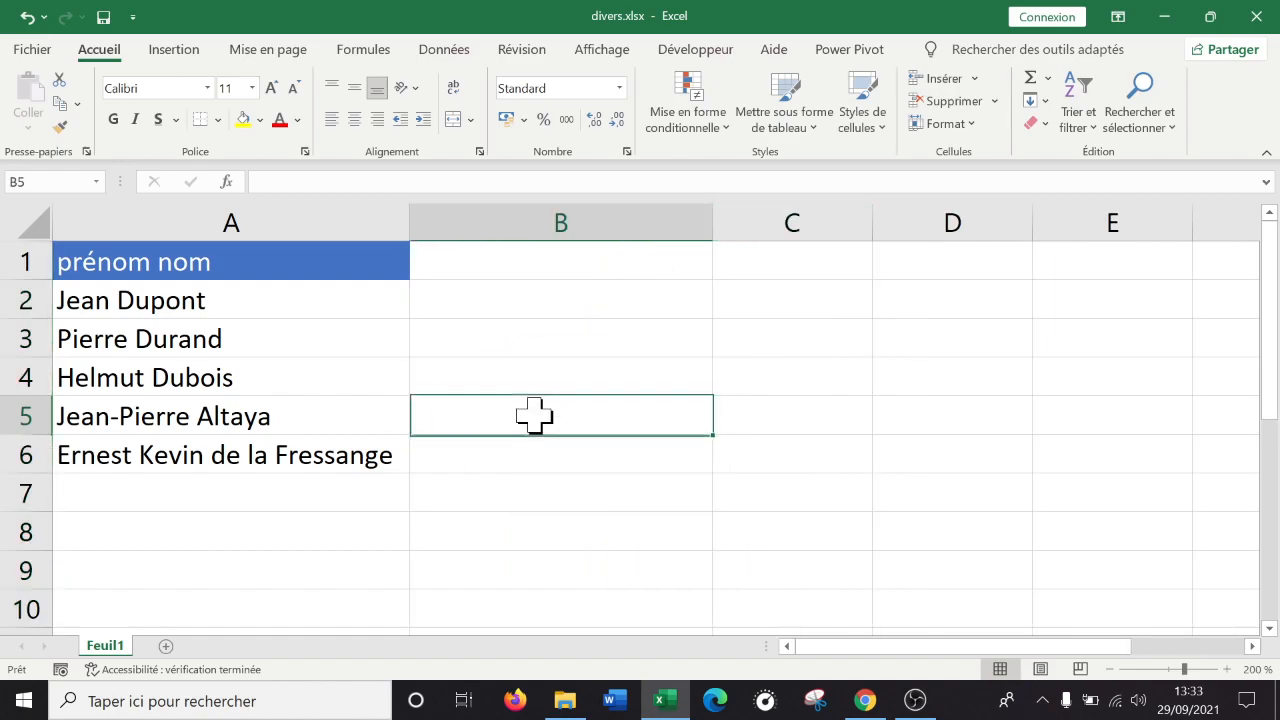
Enter "bien 1" in B1 and extend it as a numbered series down to B13.
click(557, 263)
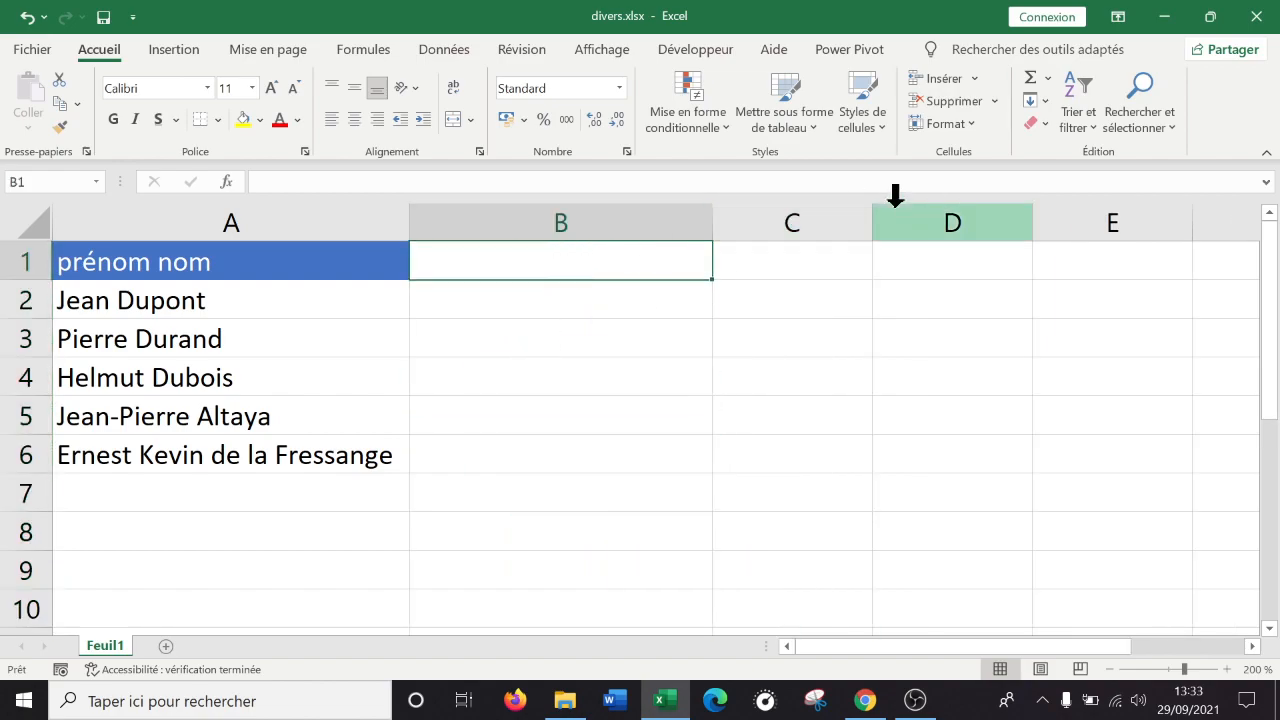
text(bi)
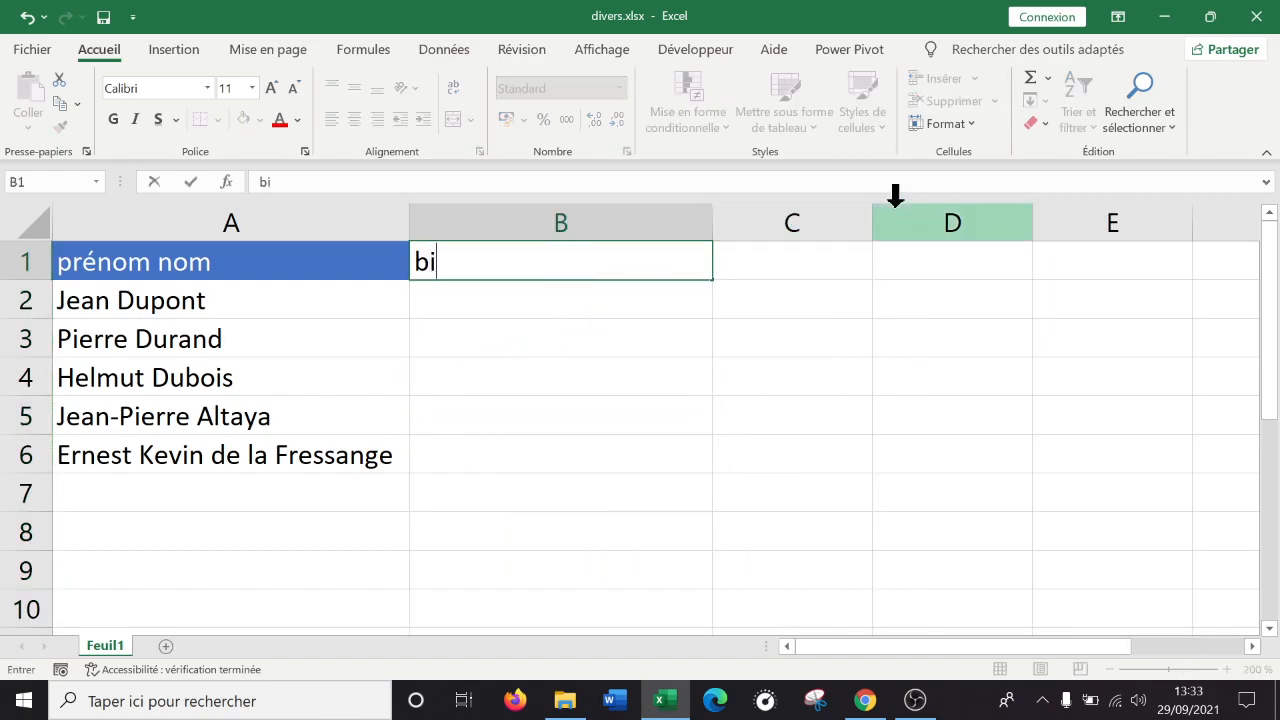
text(en 1)
key(Return)
click(650, 268)
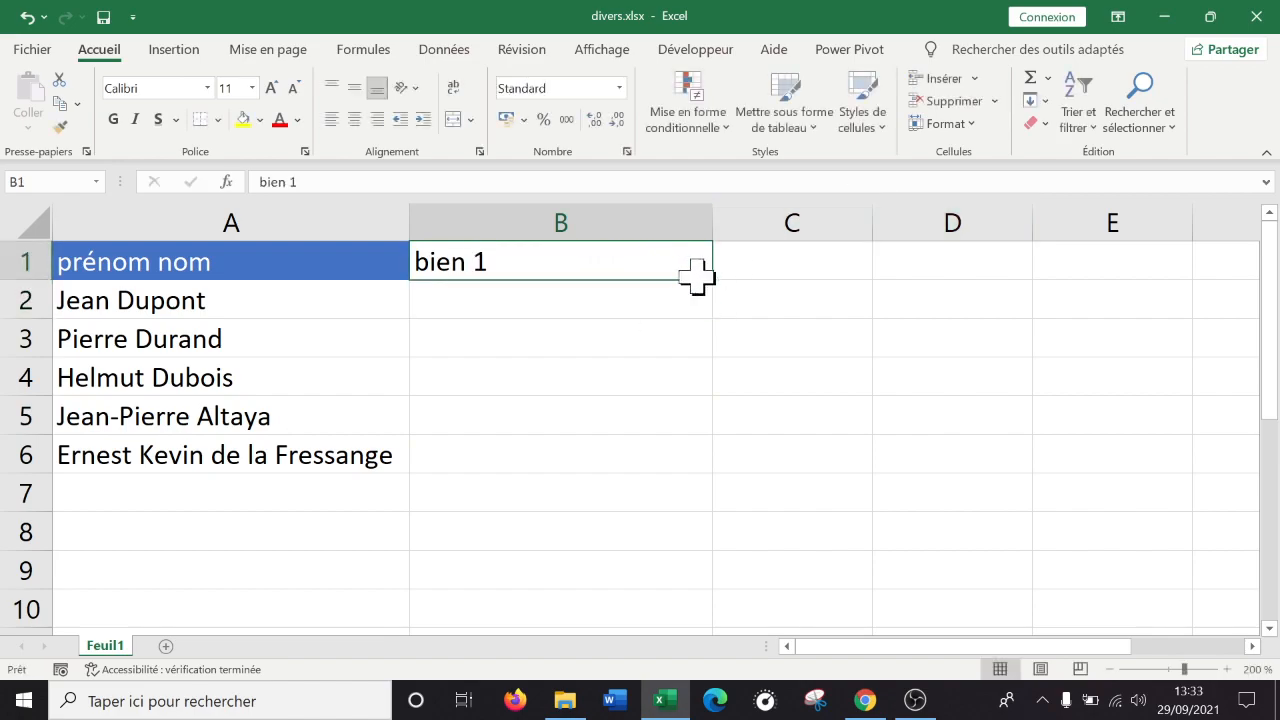
drag(712, 279, 683, 583)
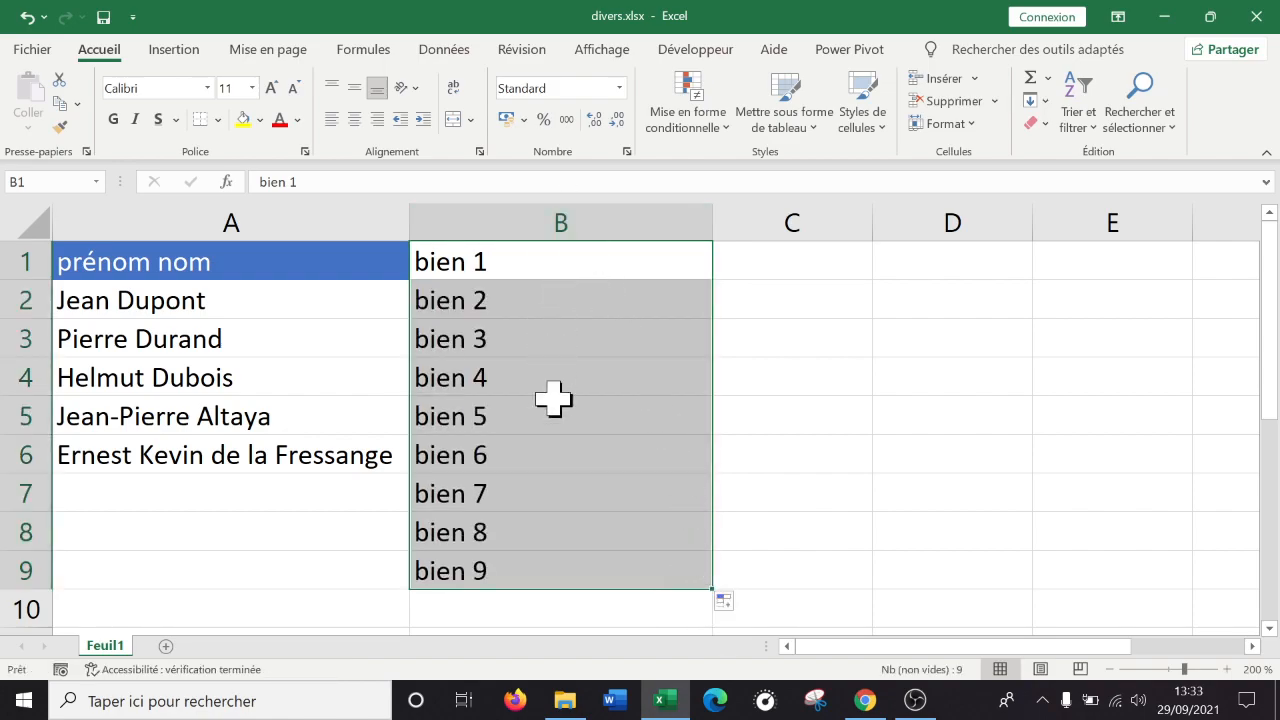
scroll(710, 572, down, 2)
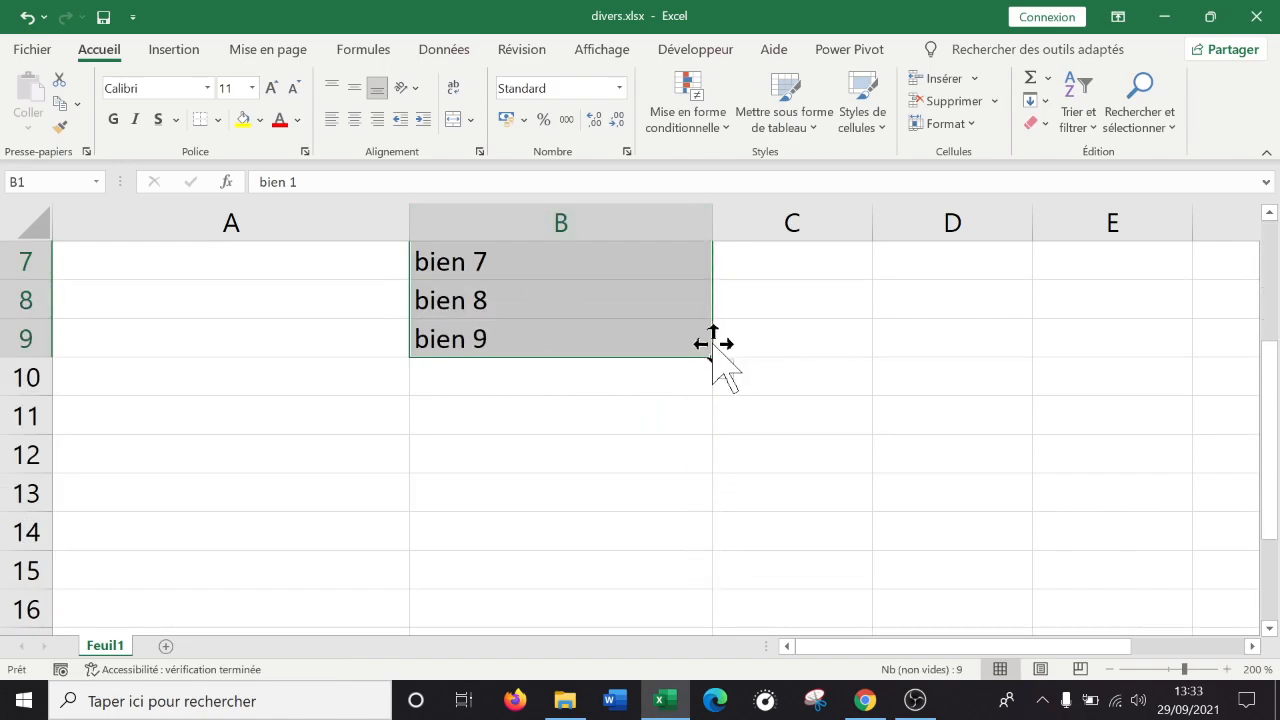
drag(711, 358, 663, 523)
scroll(660, 490, up, 2)
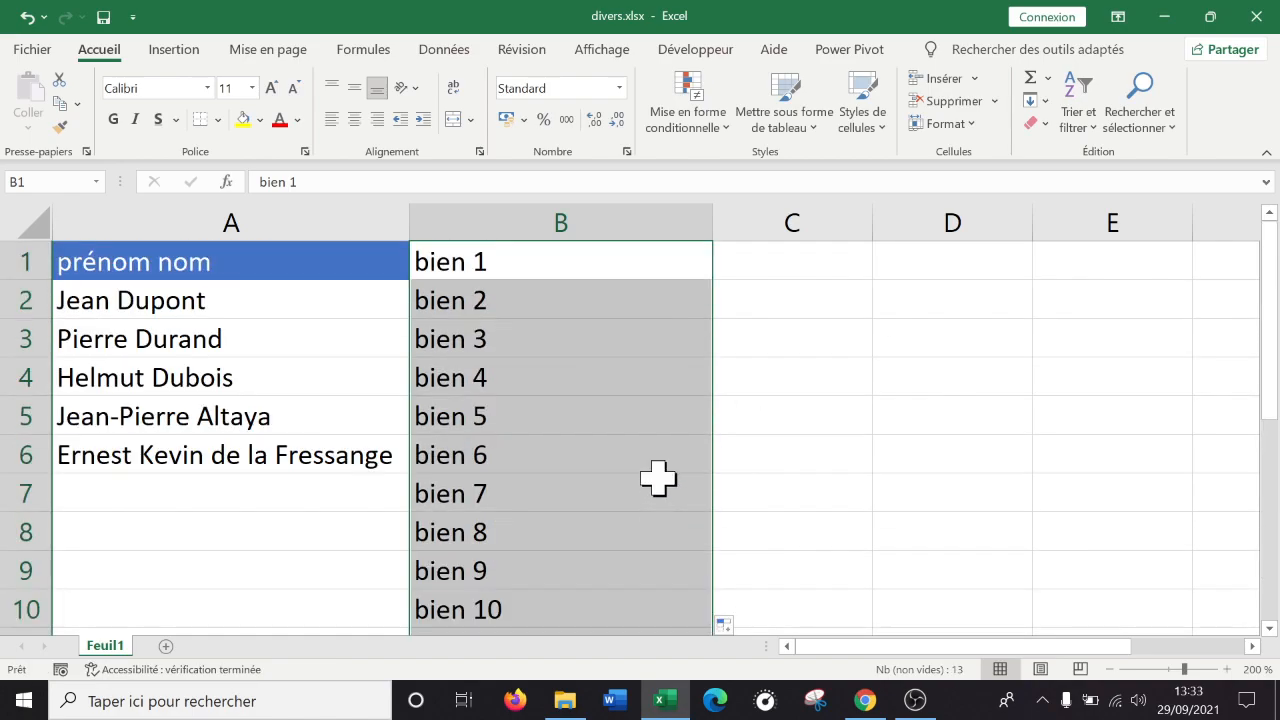
Sort only column B by cell values from A to Z, without extending the sort to column A.
click(509, 258)
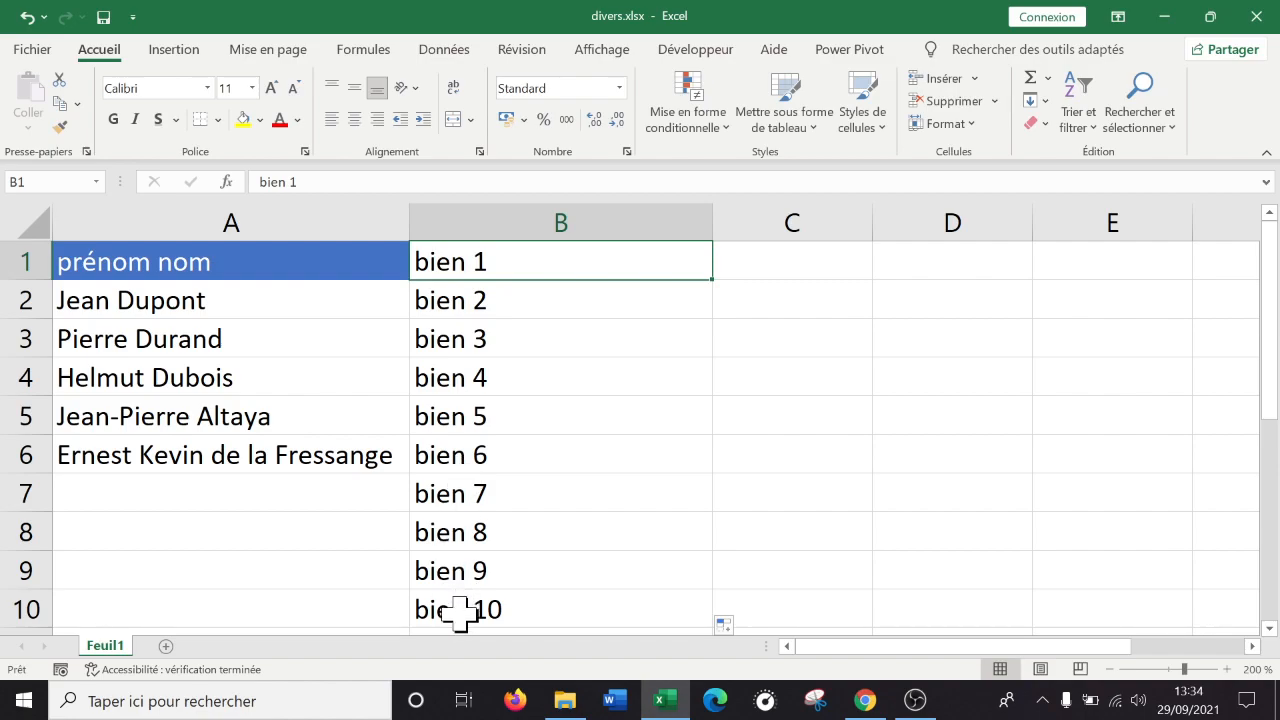
click(531, 223)
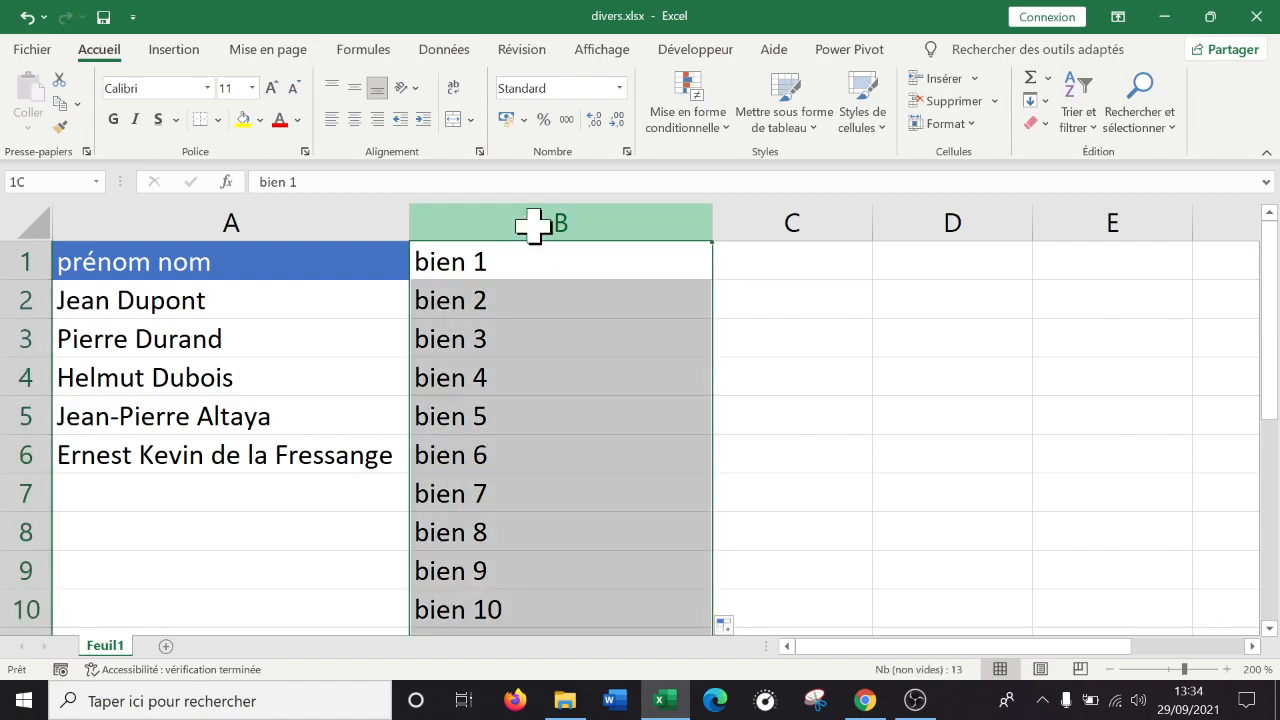
click(448, 50)
click(709, 108)
click(636, 431)
click(845, 468)
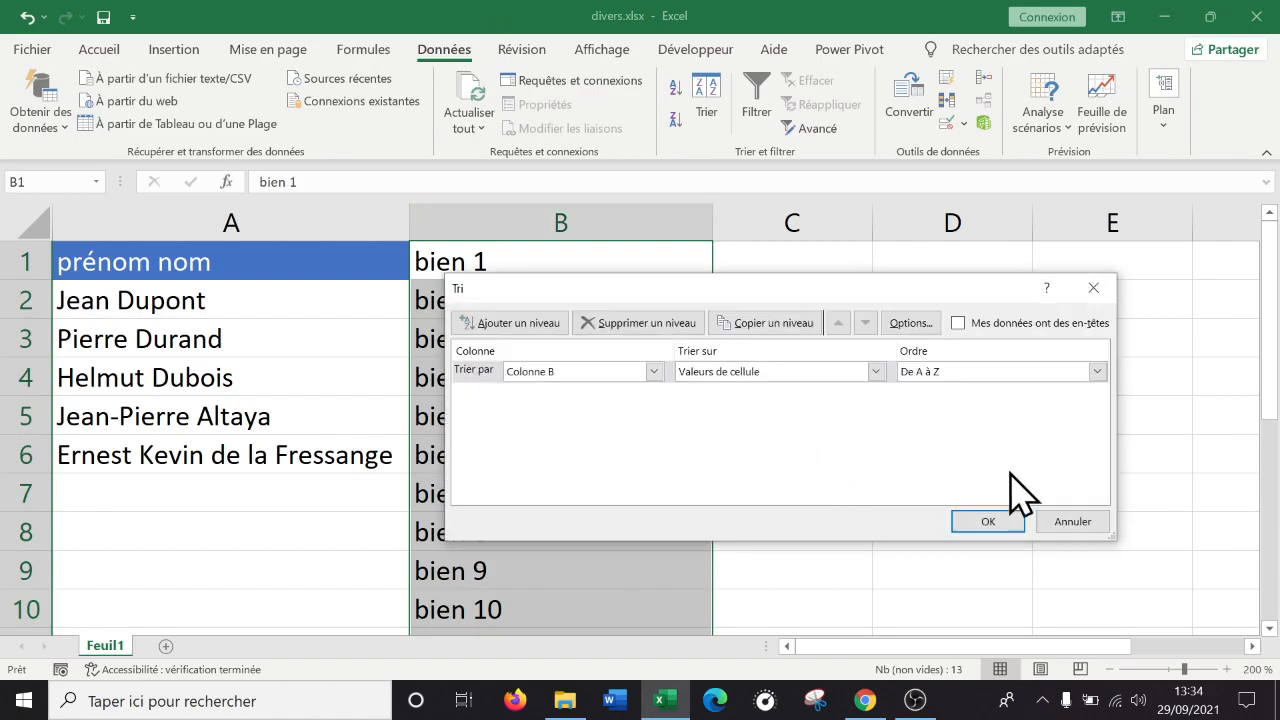
click(990, 523)
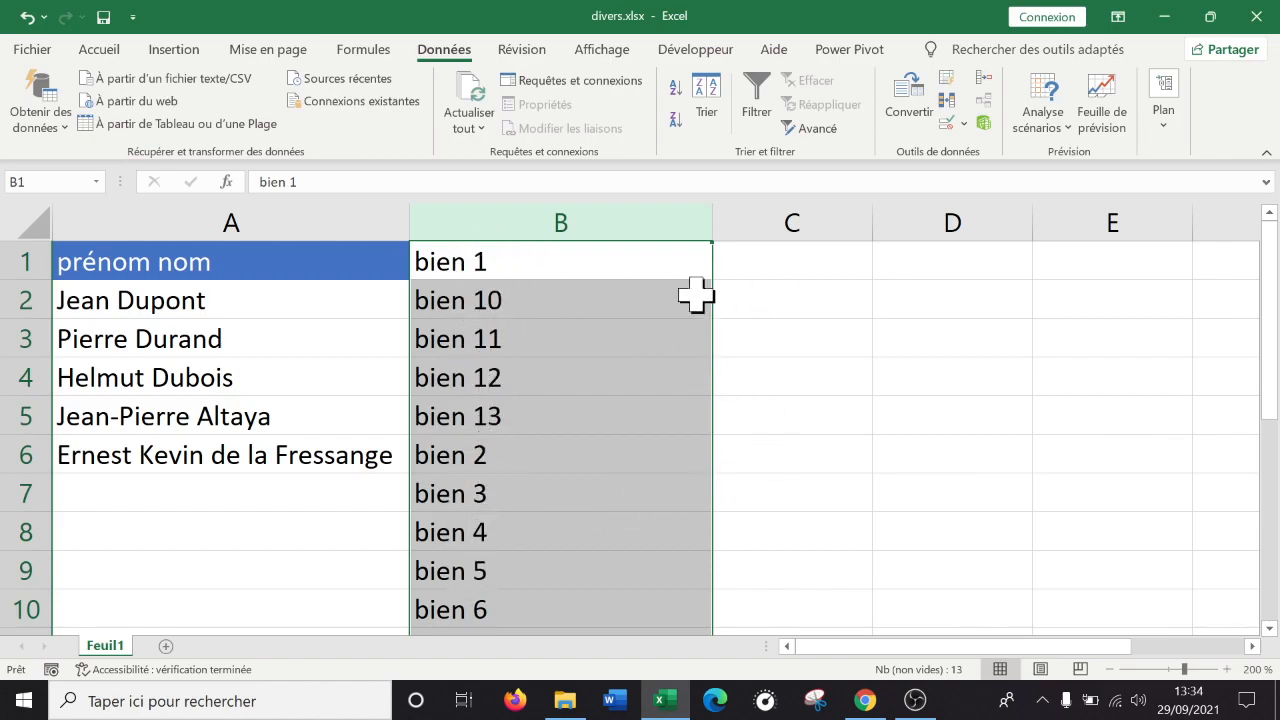
Enter 1 in C1 and try Flash Fill to extract the numbers from column B.
click(797, 253)
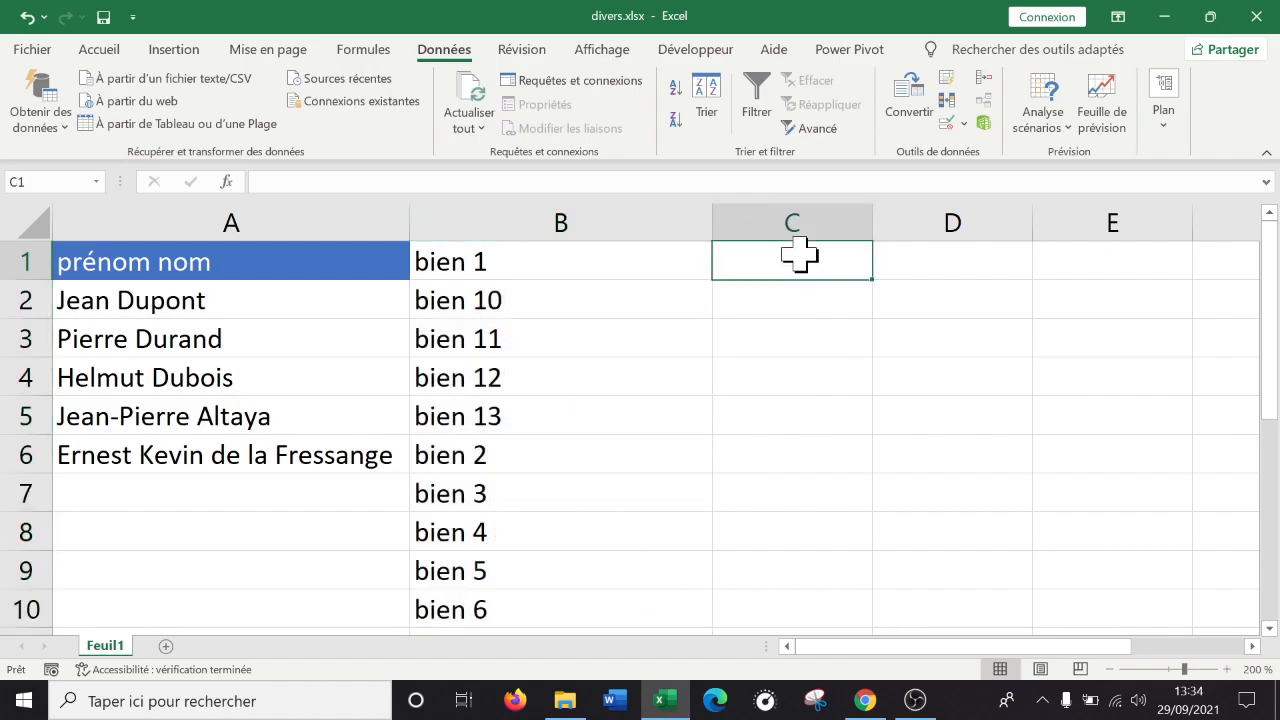
double_click(797, 253)
text(1)
key(Return)
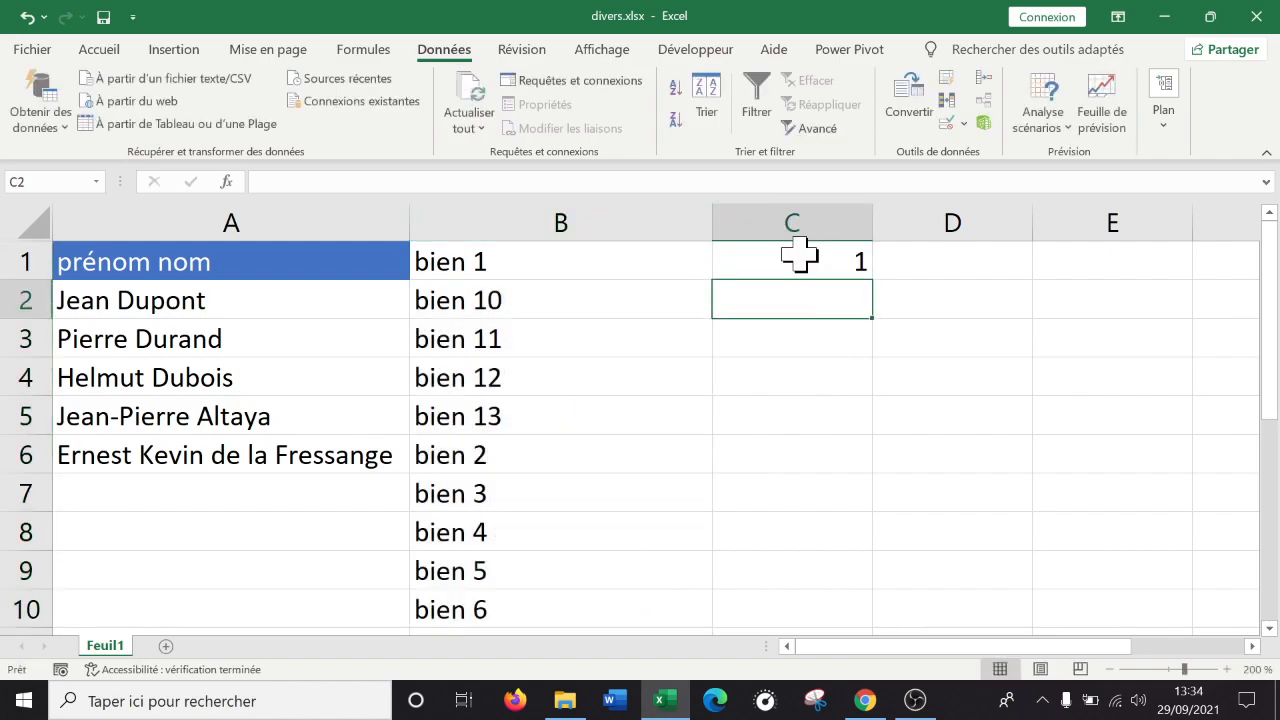
click(799, 256)
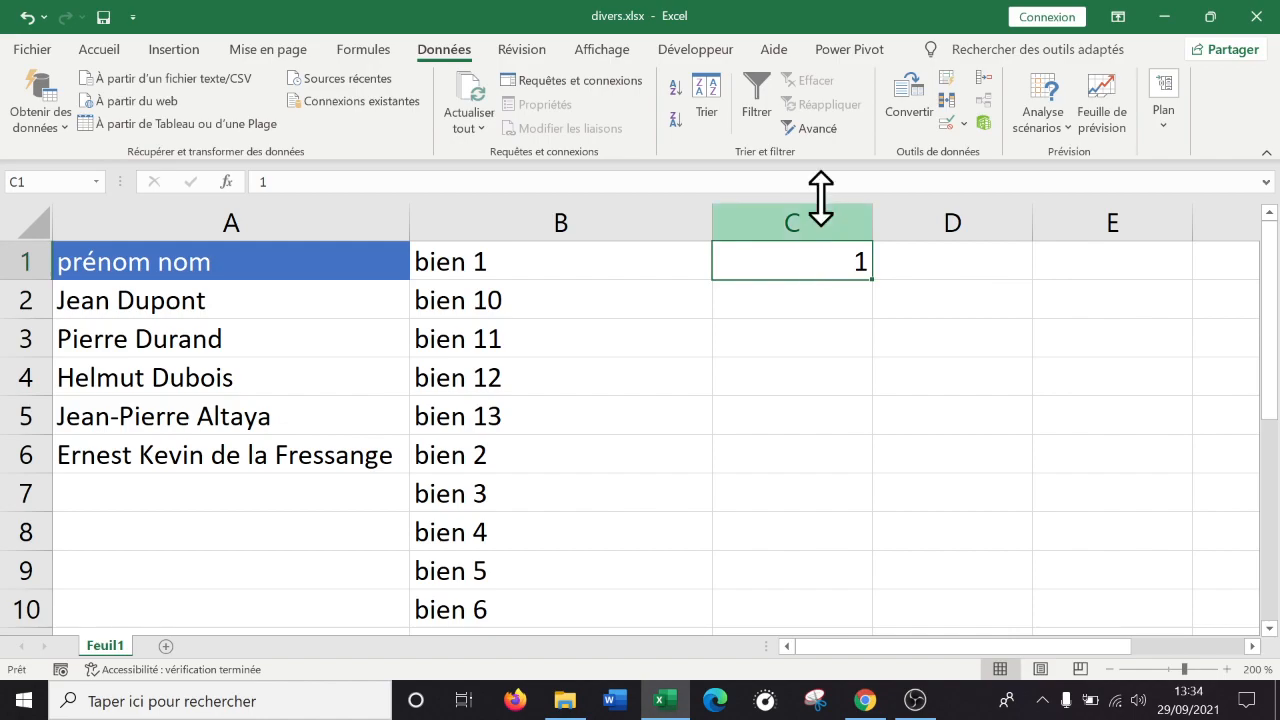
click(948, 79)
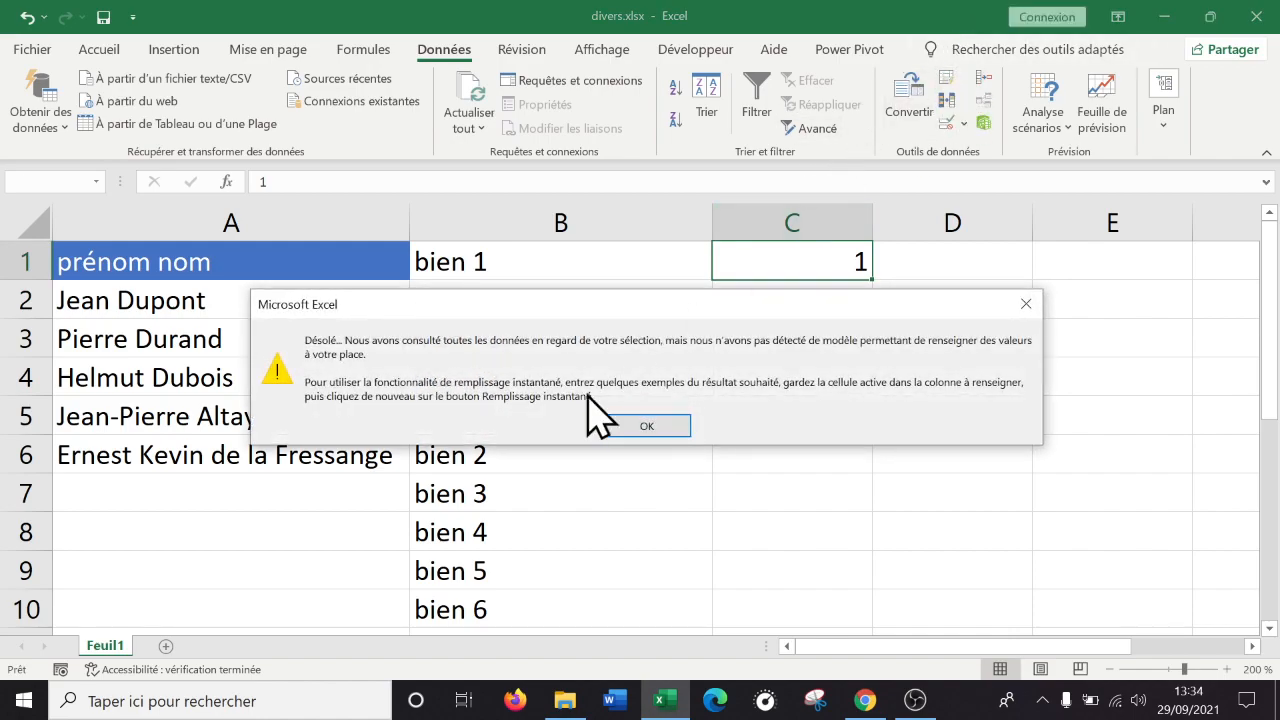
click(650, 424)
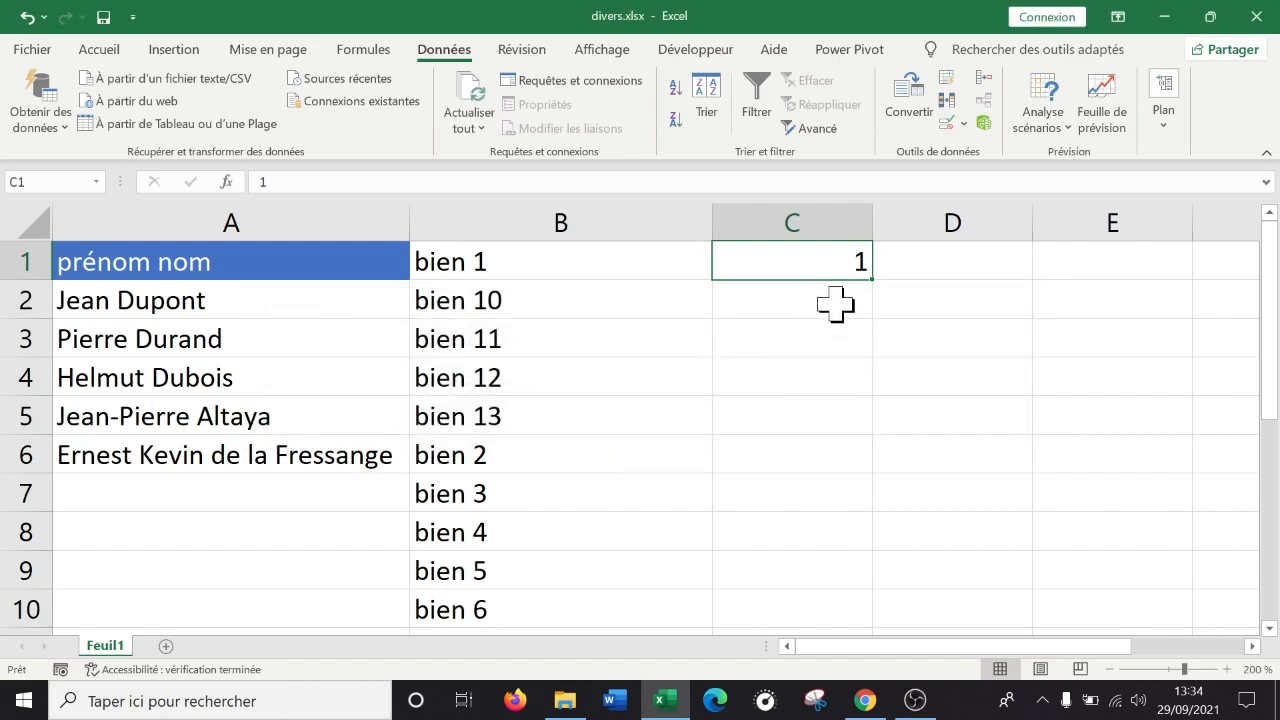
Try Flash Fill from the empty cell C2 with only the example in C1.
click(834, 305)
click(946, 79)
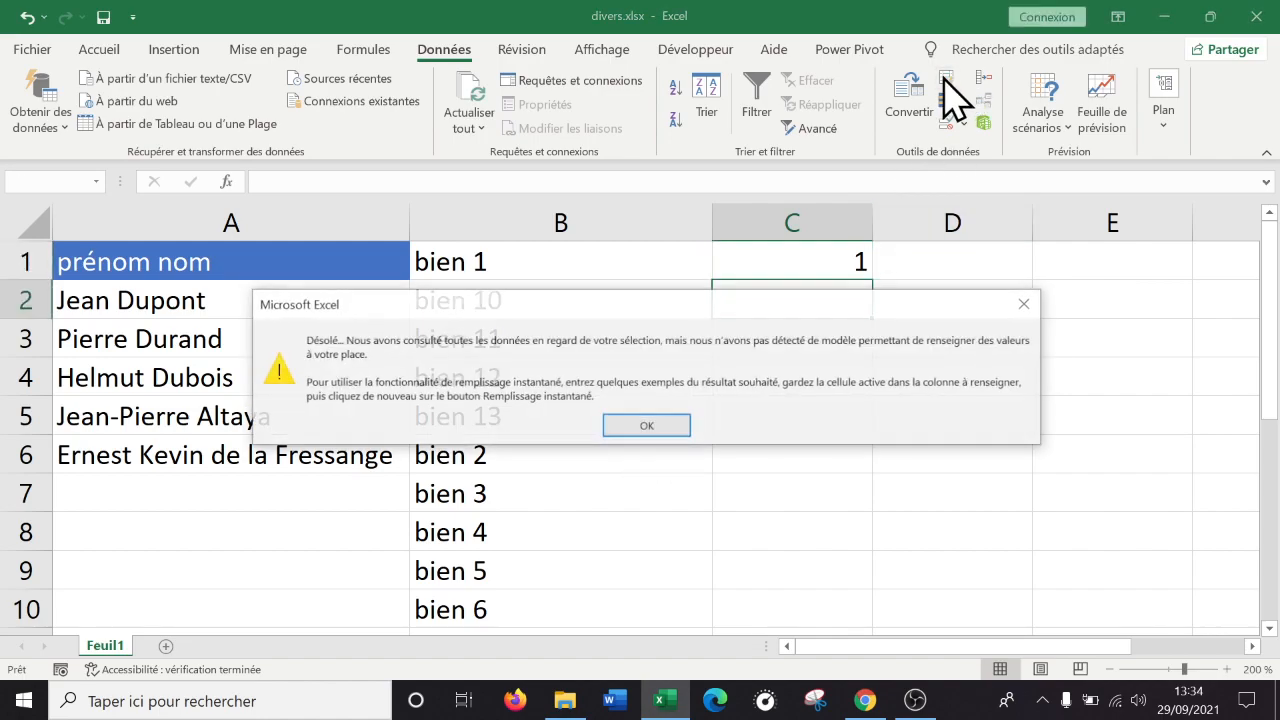
click(652, 421)
Try Flash Fill on column C with all the empty cells from C2 downward selected.
key(ctrl+shift+Down)
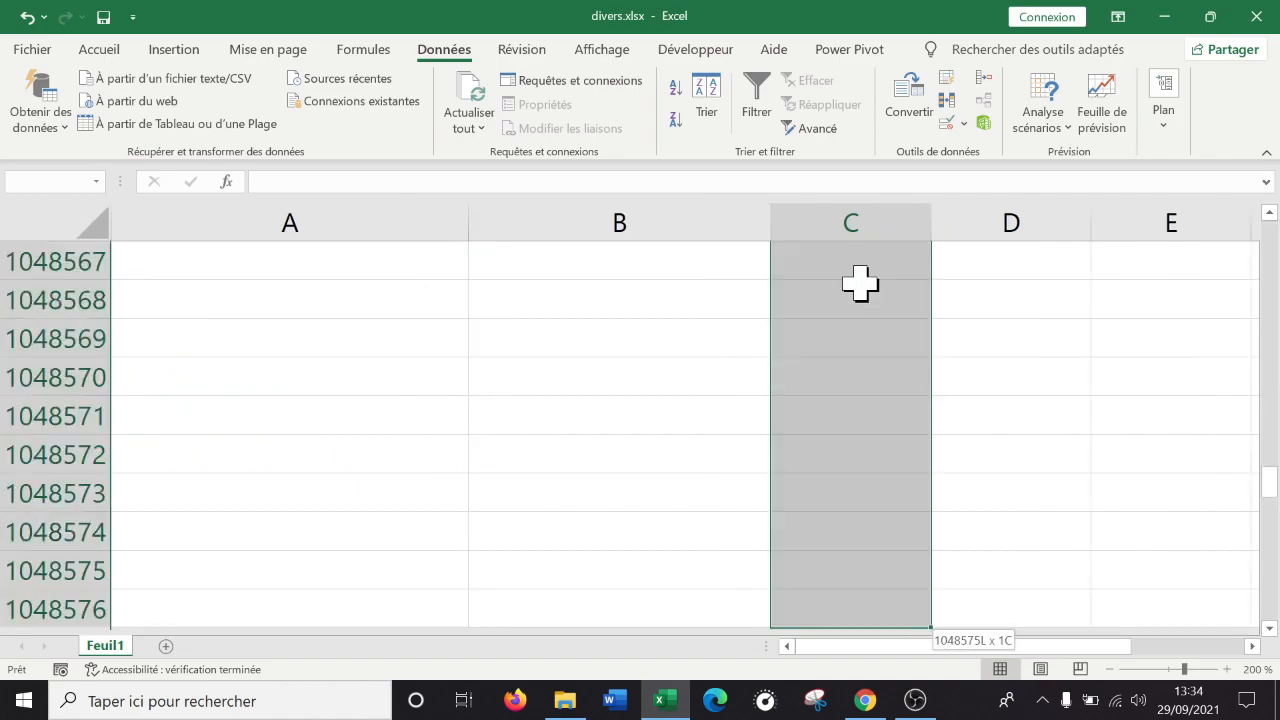
key(ctrl+Up)
drag(780, 289, 806, 526)
scroll(810, 511, up, 2)
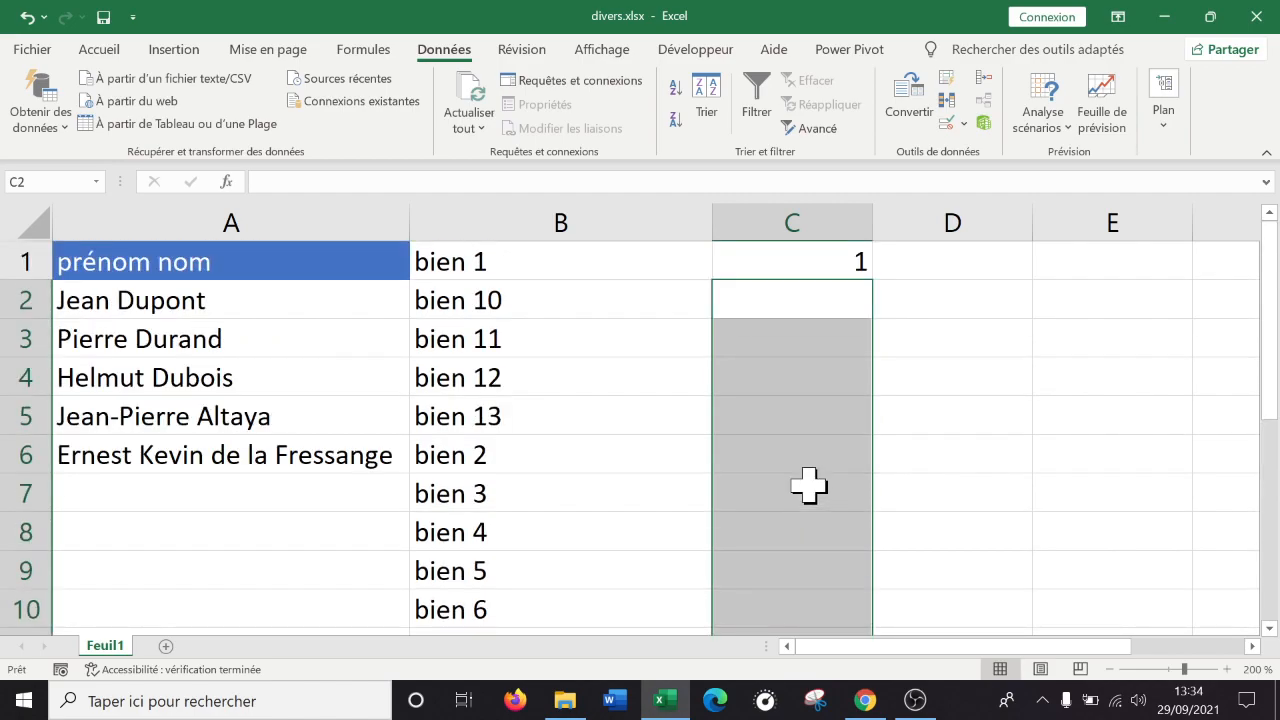
click(949, 79)
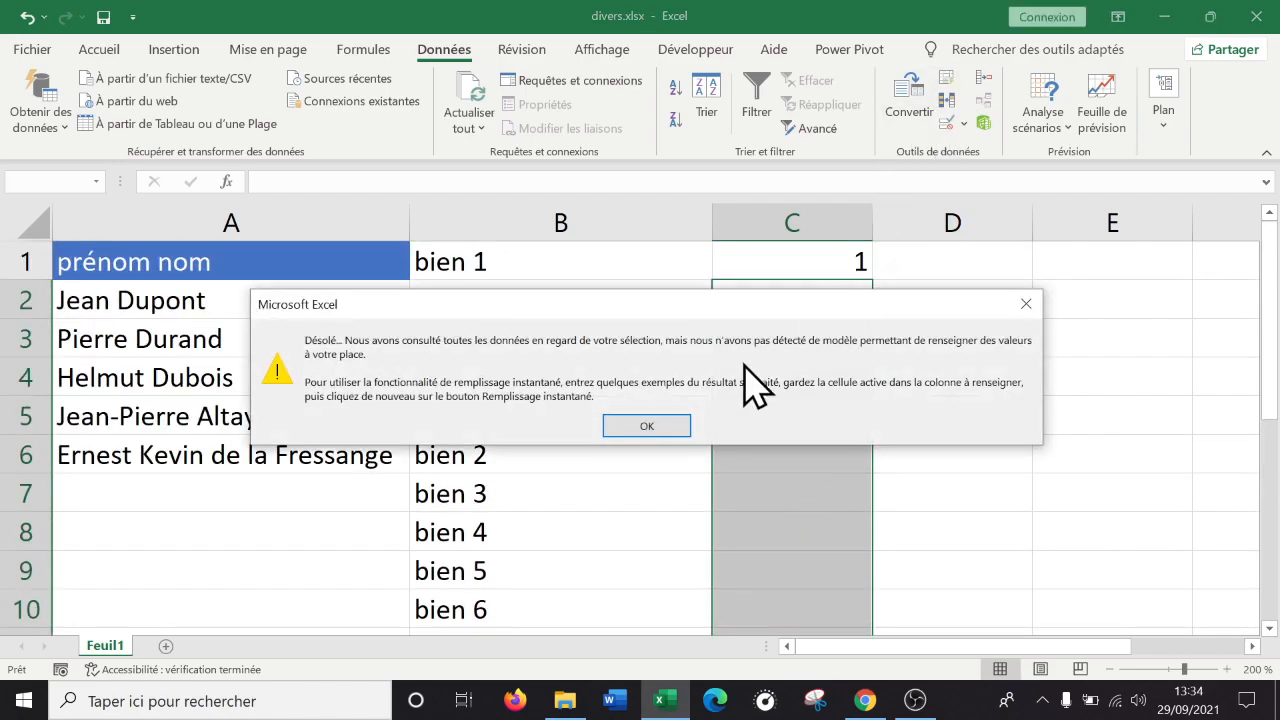
click(660, 428)
Enter 10 in C2 as a second example and Flash Fill the remaining numbers from C3 down.
click(815, 298)
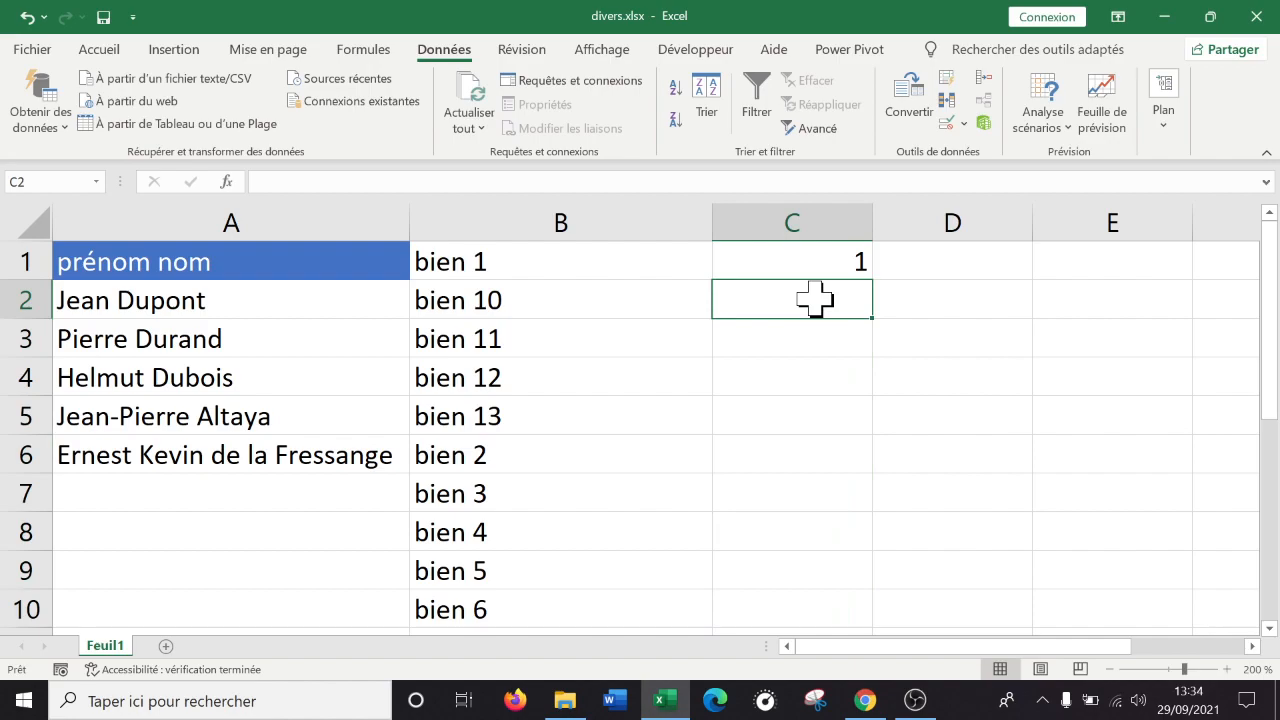
text(10)
key(Return)
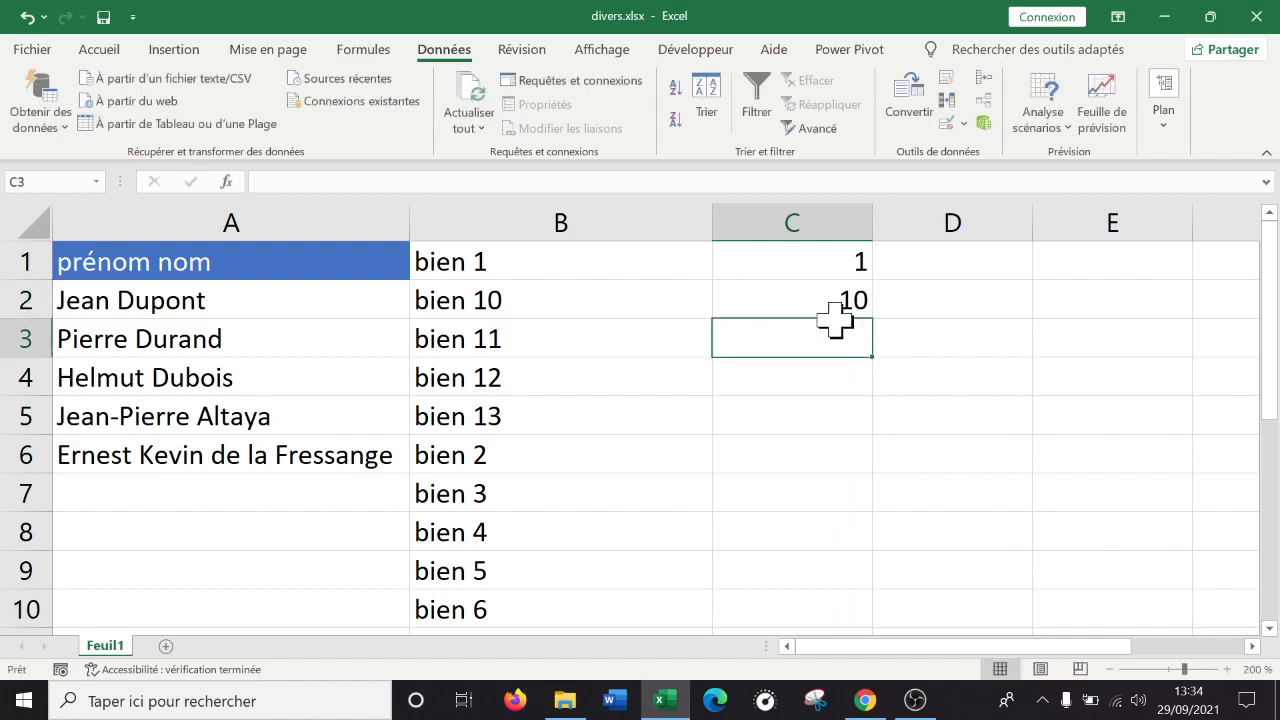
click(947, 80)
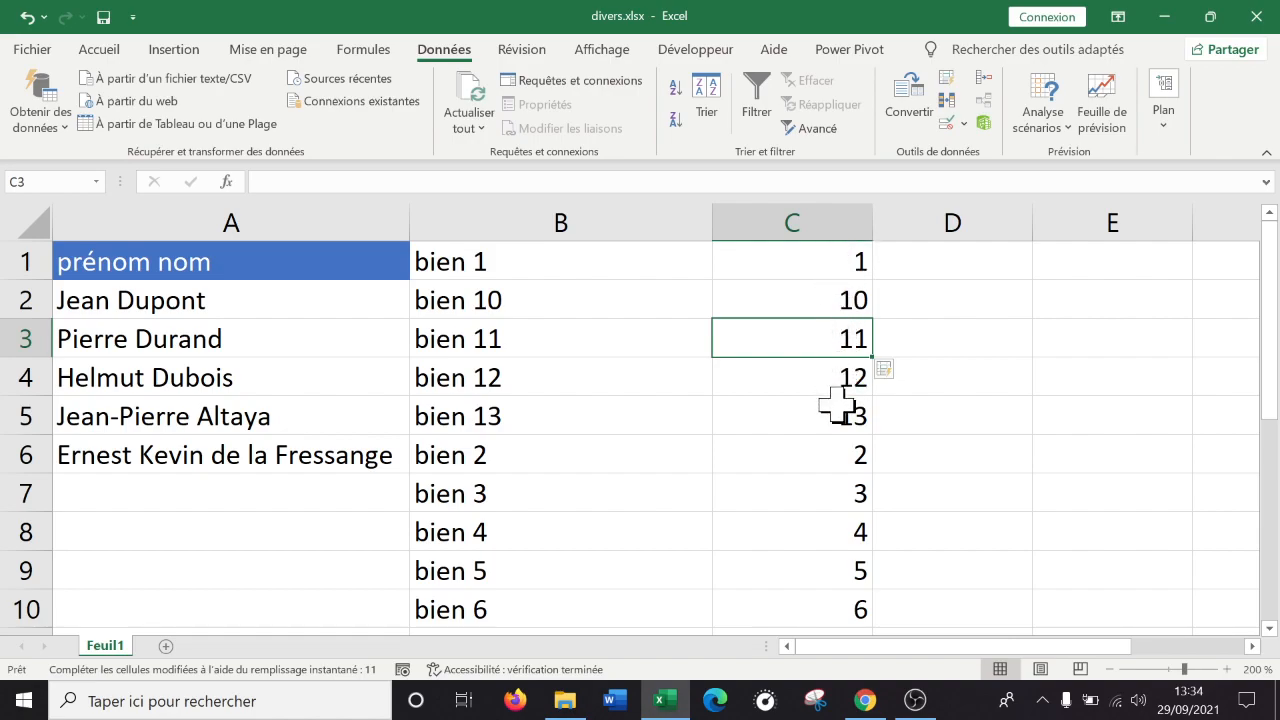
click(833, 258)
click(829, 300)
click(823, 340)
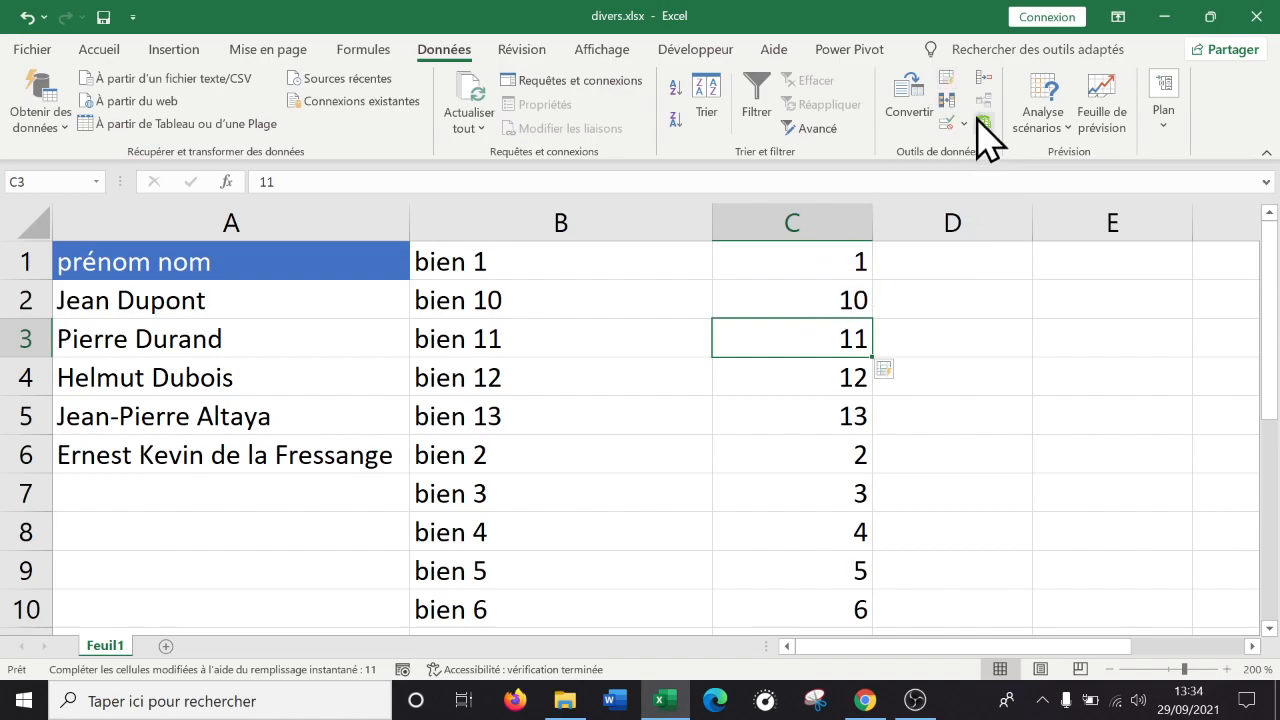
scroll(845, 407, down, 3)
scroll(845, 407, up, 3)
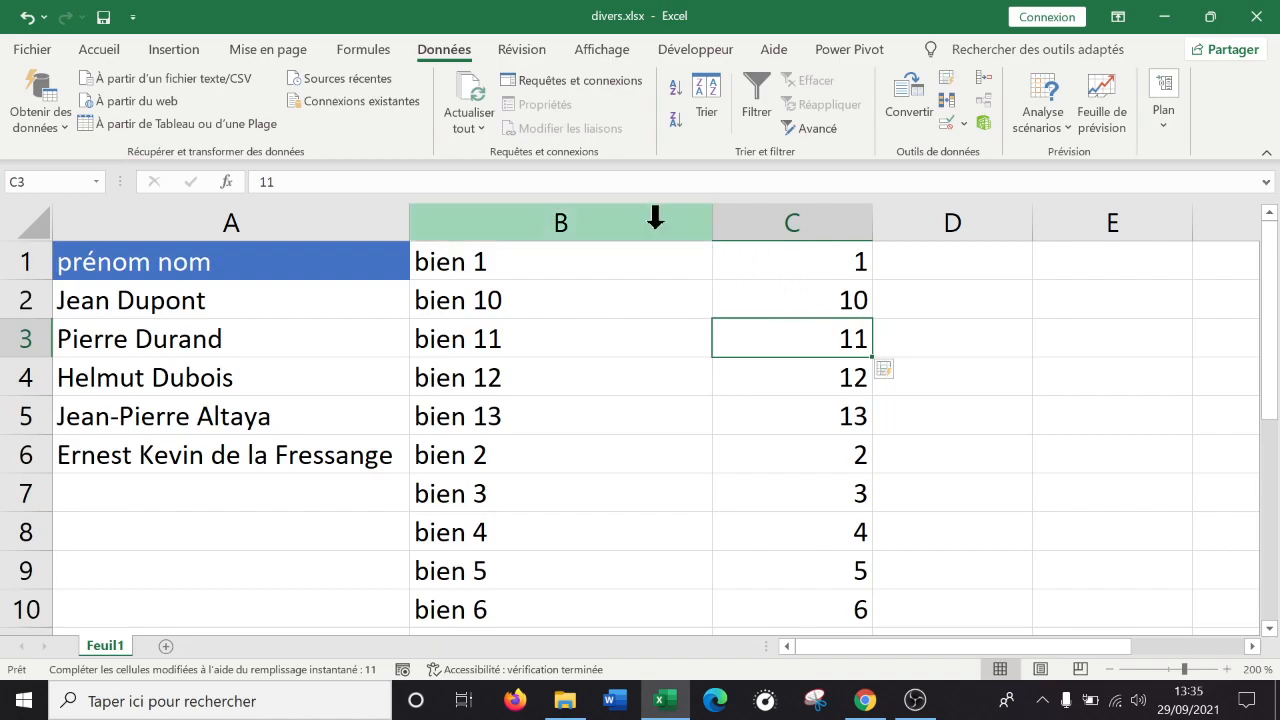
Delete columns B and C with the "bien" labels and their extracted numbers.
drag(551, 205, 803, 243)
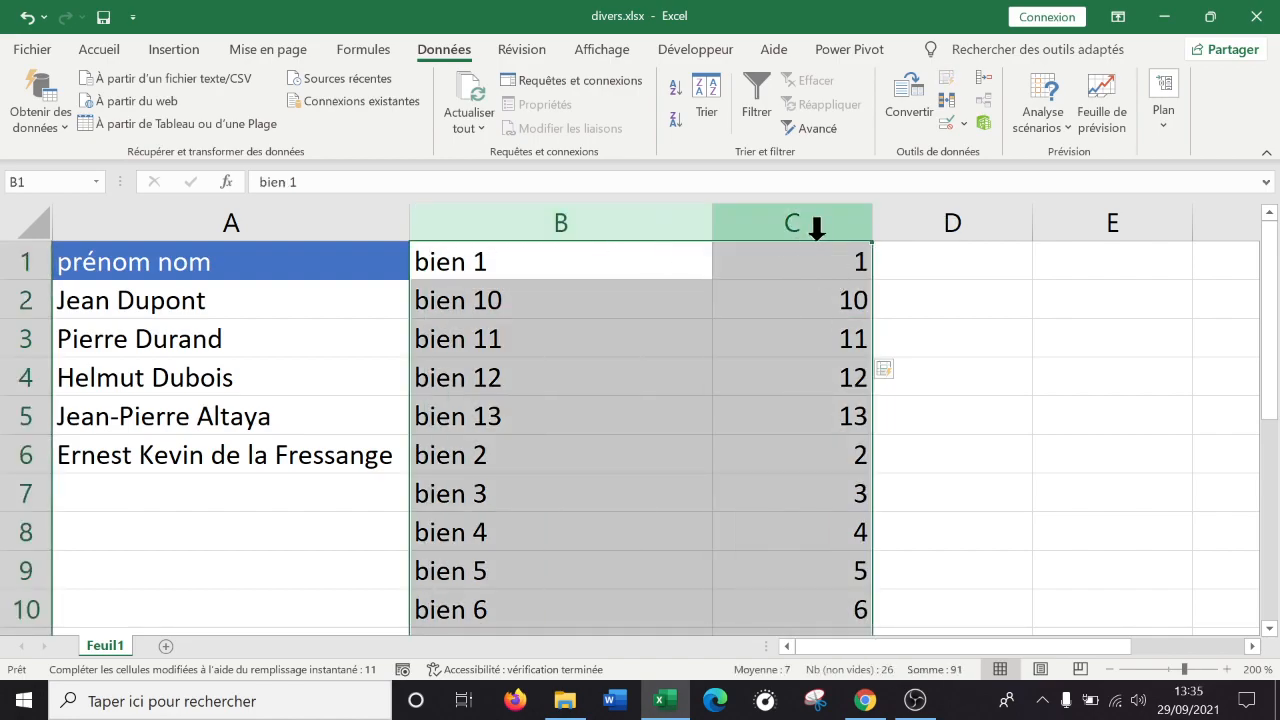
right_click(803, 226)
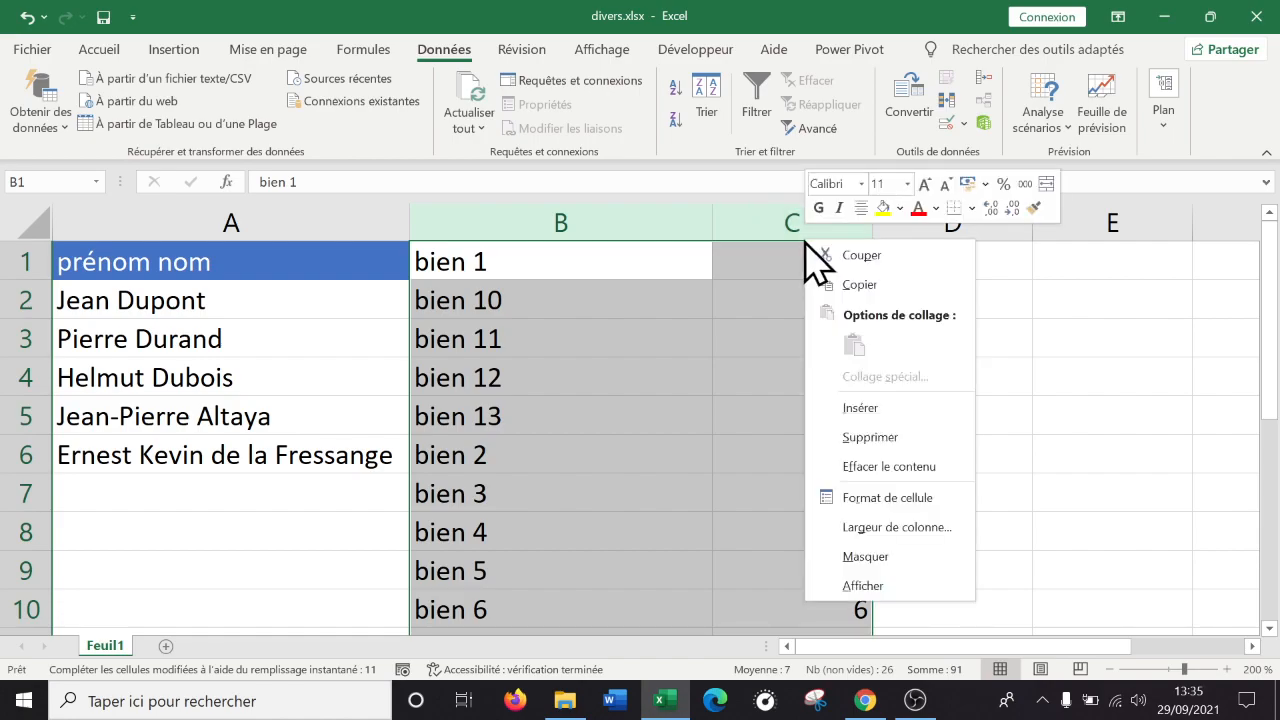
click(870, 437)
click(644, 367)
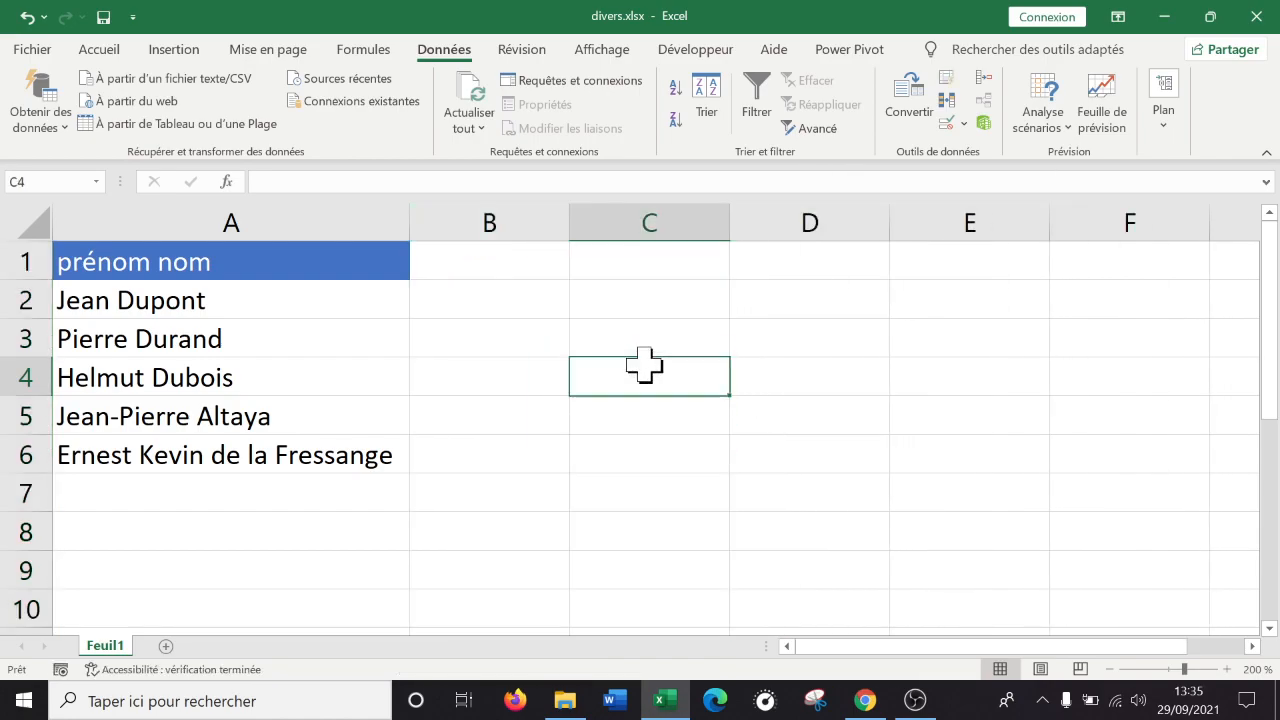